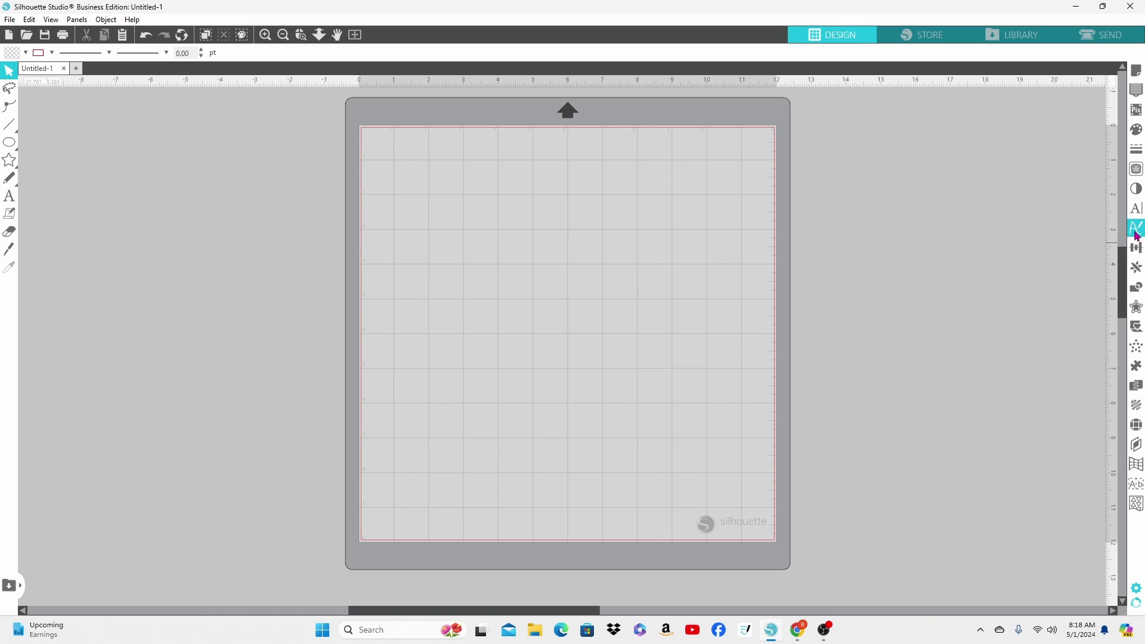
- Open Font Creation and show the Letter-size Latin Alphabet font creator sheet
{"action": "left_click", "coordinate": [1136, 234]}
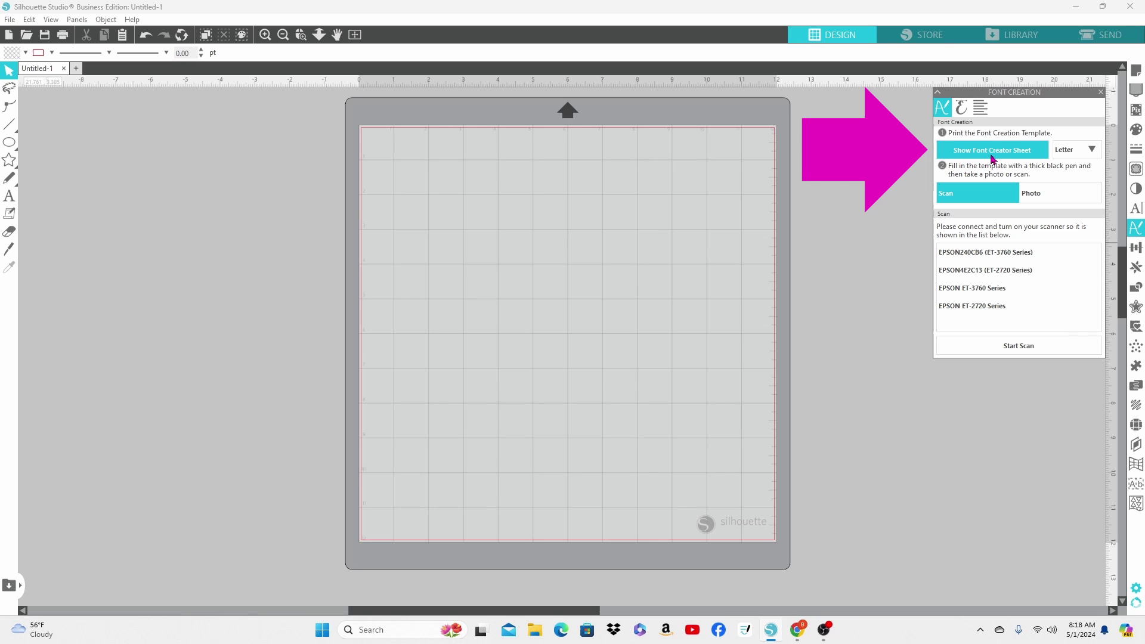
{"action": "left_click", "coordinate": [993, 158]}
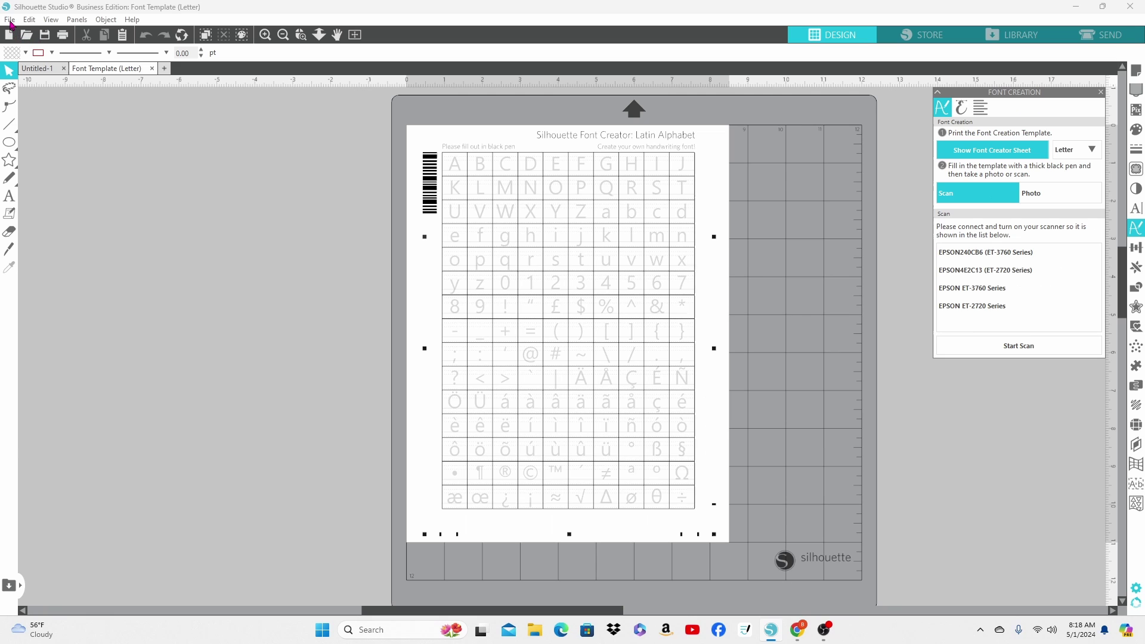
- Print the Letter font creator template through Print Preview and the Windows Print dialog
{"action": "left_click", "coordinate": [9, 21]}
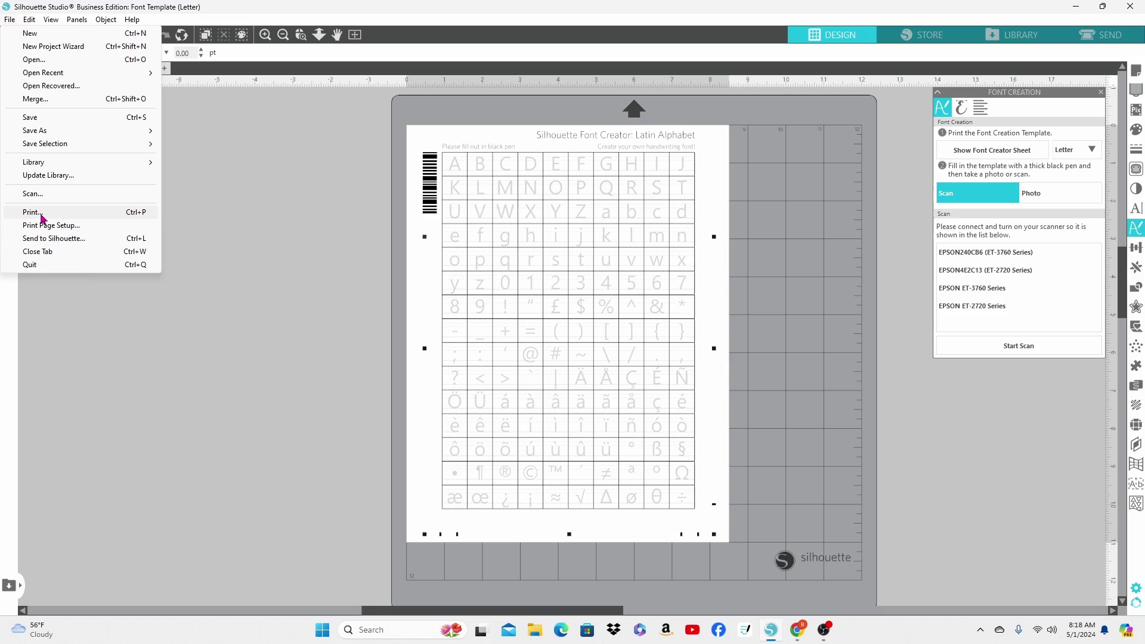
{"action": "left_click", "coordinate": [36, 212]}
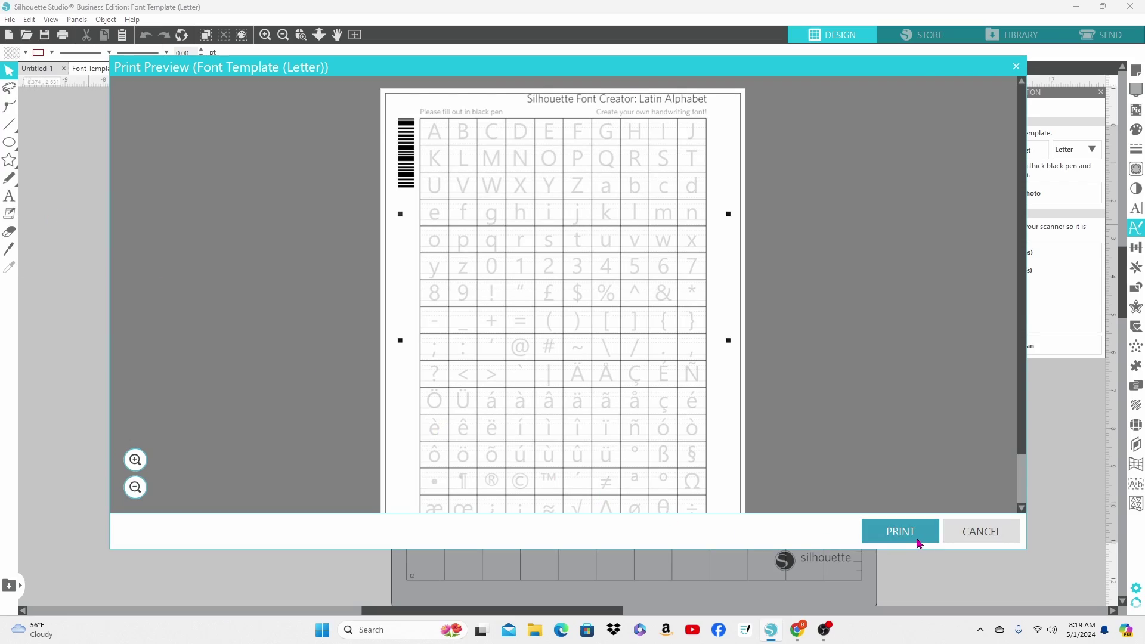
{"action": "left_click", "coordinate": [921, 537]}
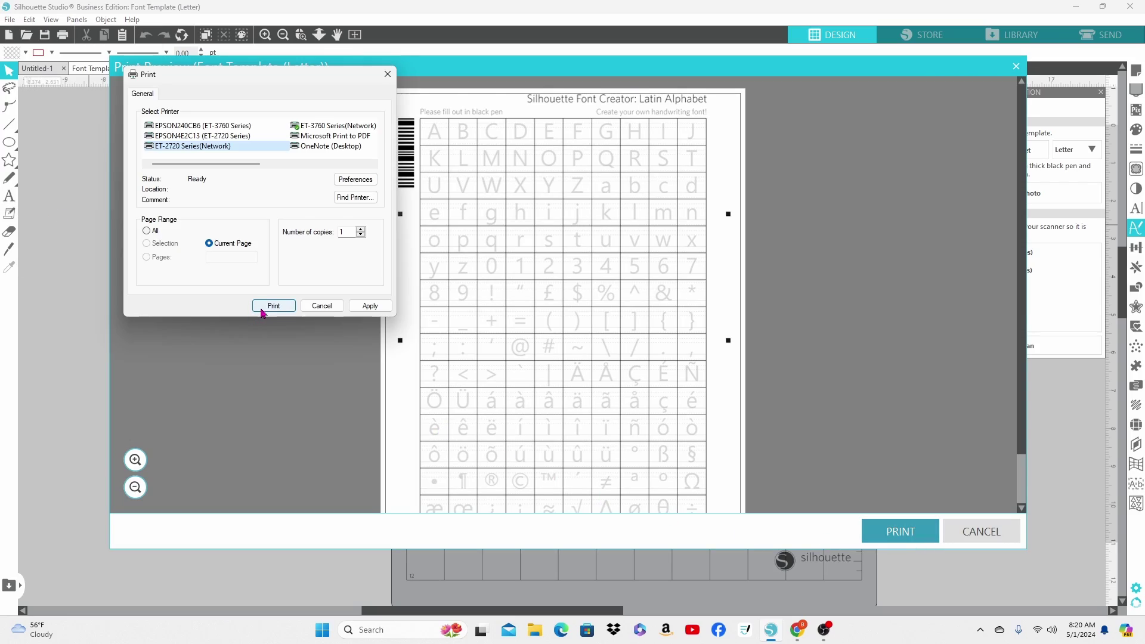
{"action": "left_click", "coordinate": [262, 308]}
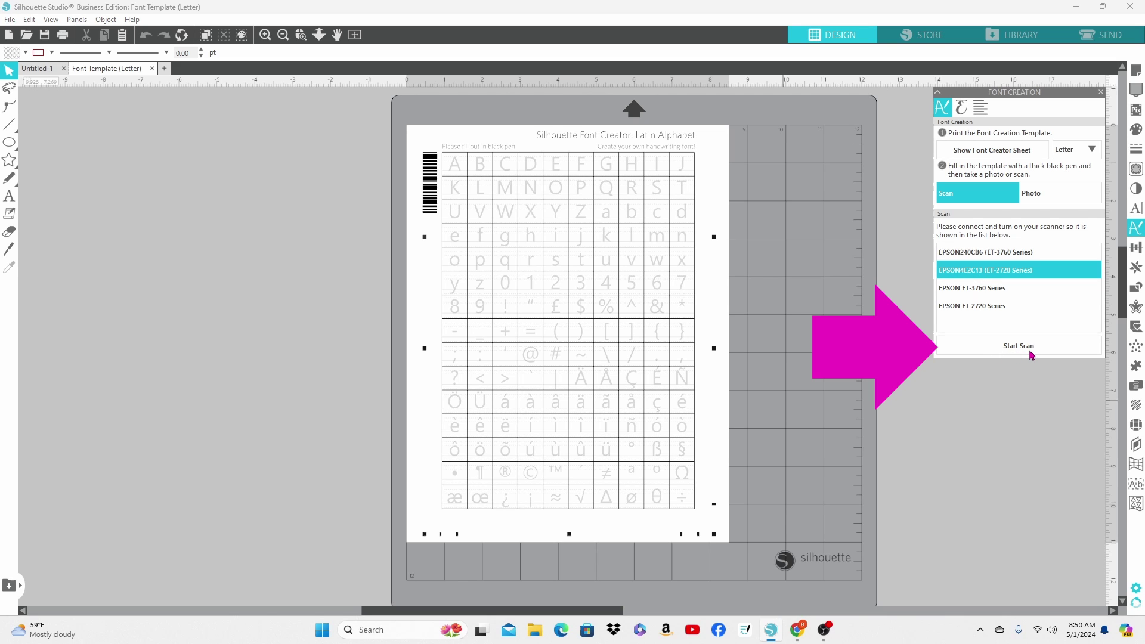
- Scan the filled-in handwriting template using Custom Settings
{"action": "left_click", "coordinate": [1019, 352]}
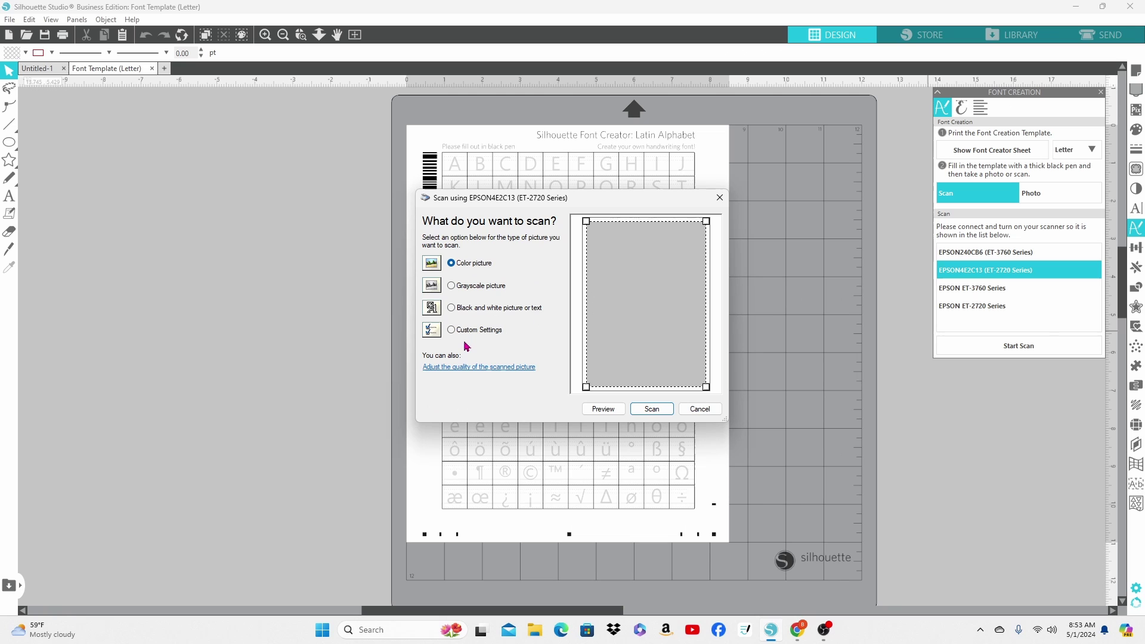
{"action": "left_click", "coordinate": [453, 332]}
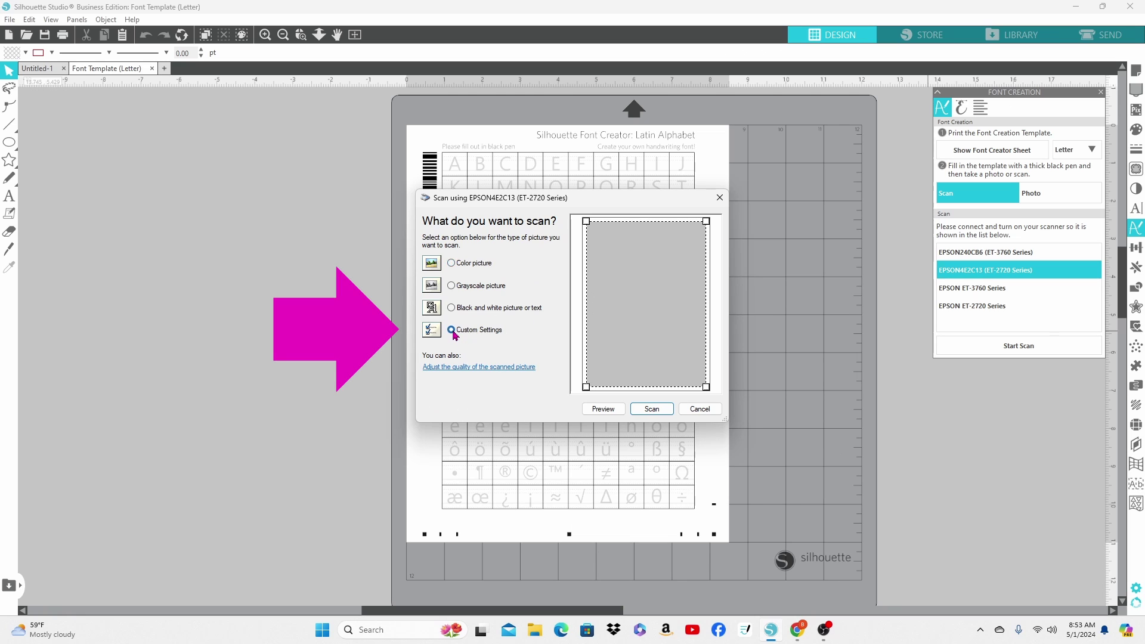
{"action": "left_click", "coordinate": [652, 409]}
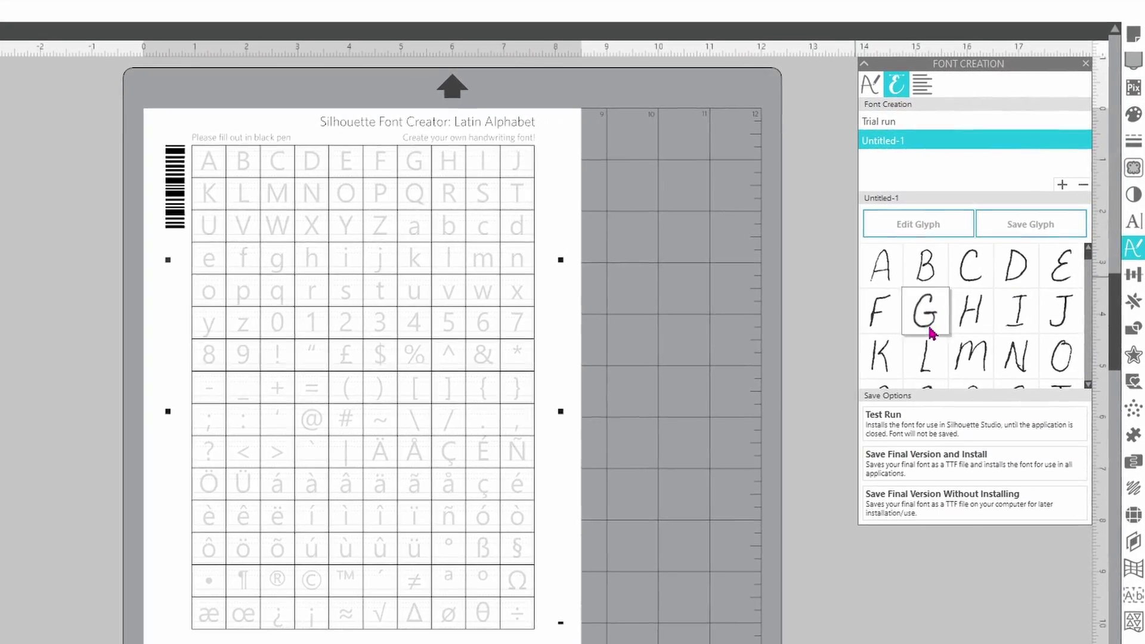
- Open the handwritten A glyph in its own tab and inspect its outline's edit points
{"action": "mouse_move", "coordinate": [957, 316]}
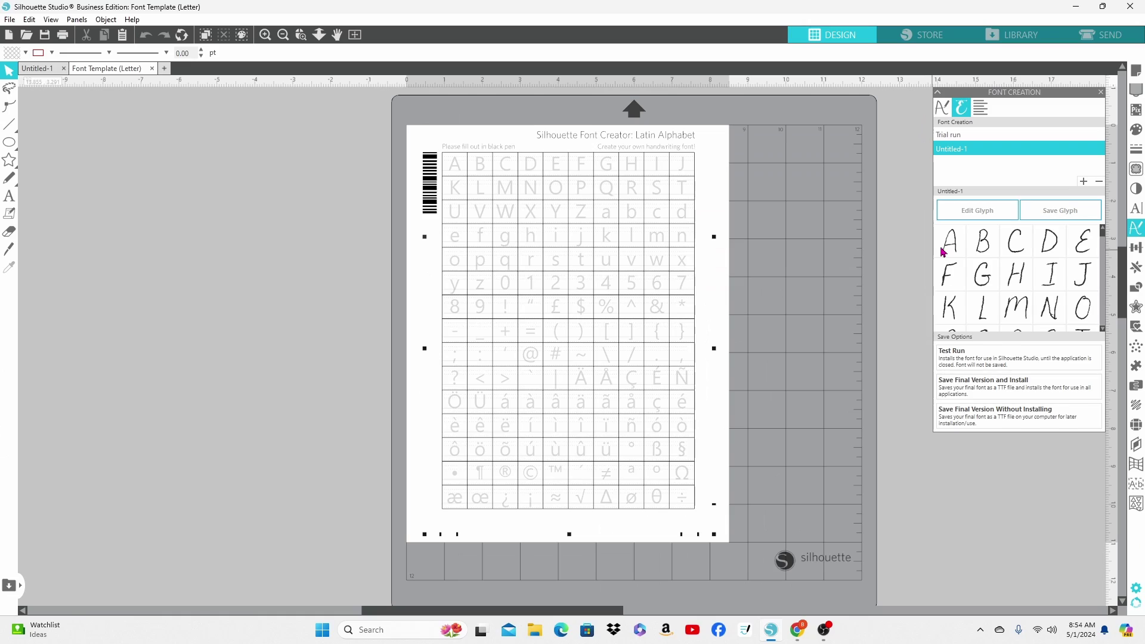
{"action": "mouse_move", "coordinate": [856, 290]}
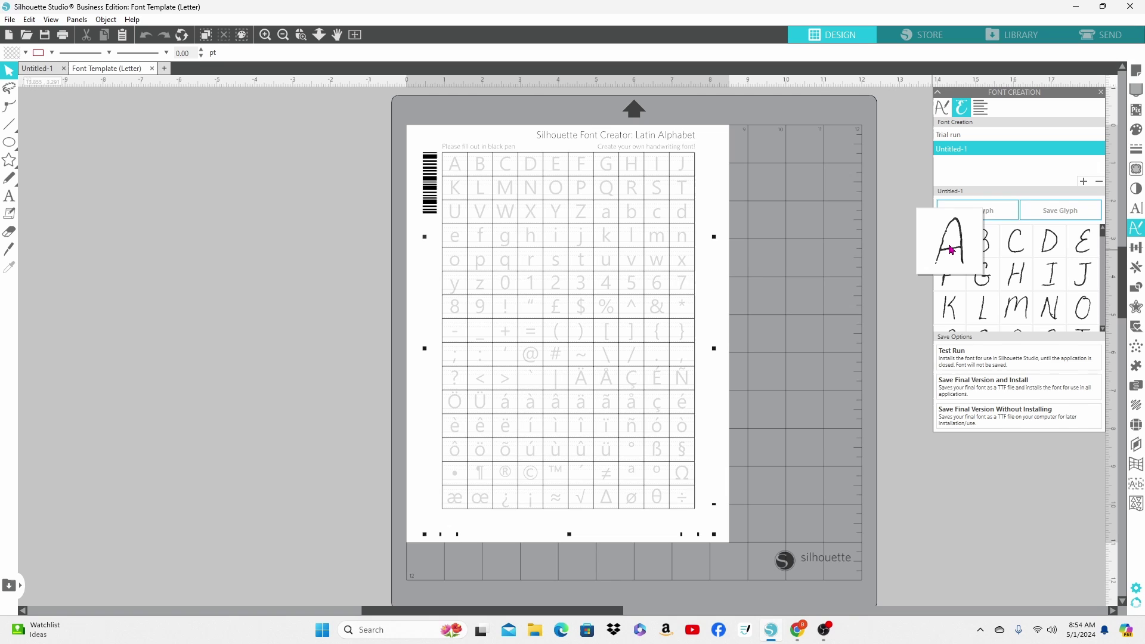
{"action": "left_click", "coordinate": [951, 249]}
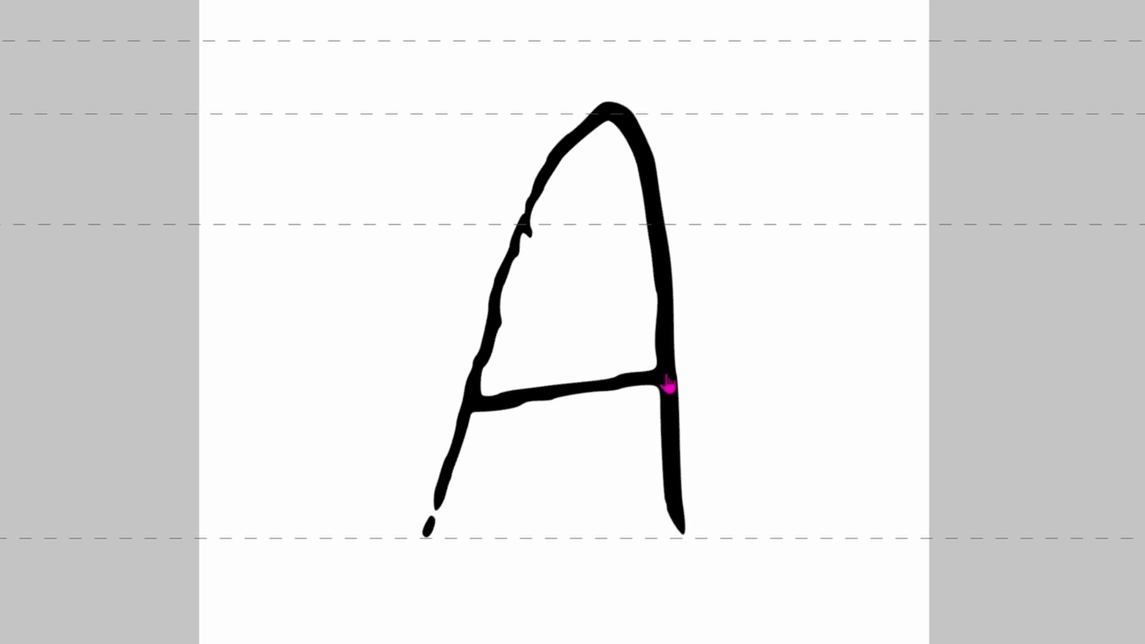
{"action": "left_click", "coordinate": [669, 385]}
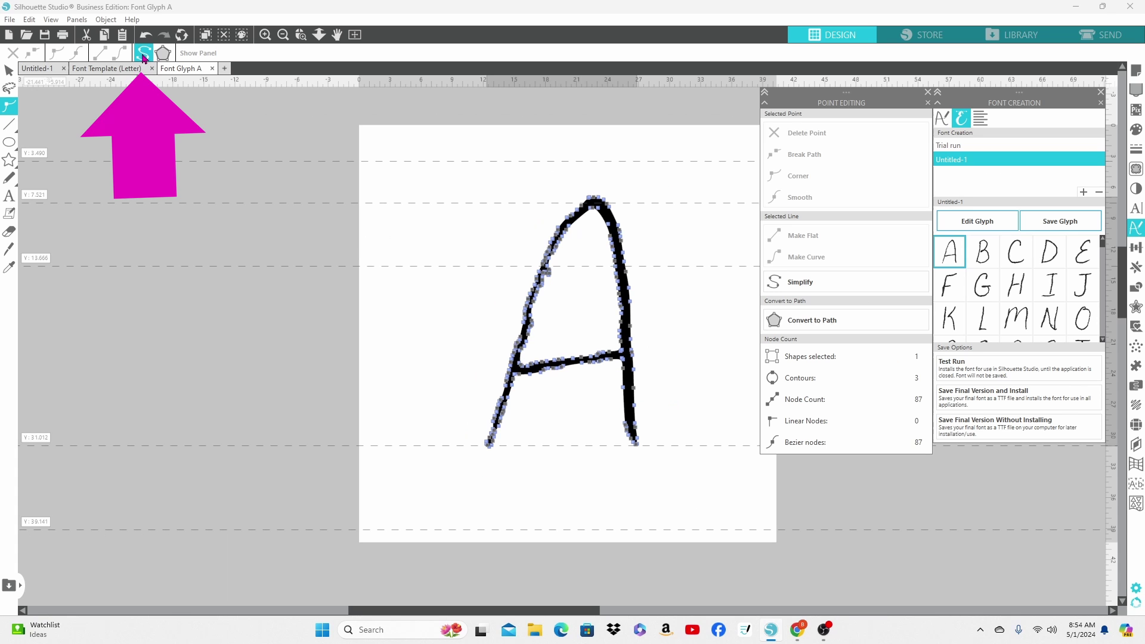
{"action": "left_click", "coordinate": [144, 55]}
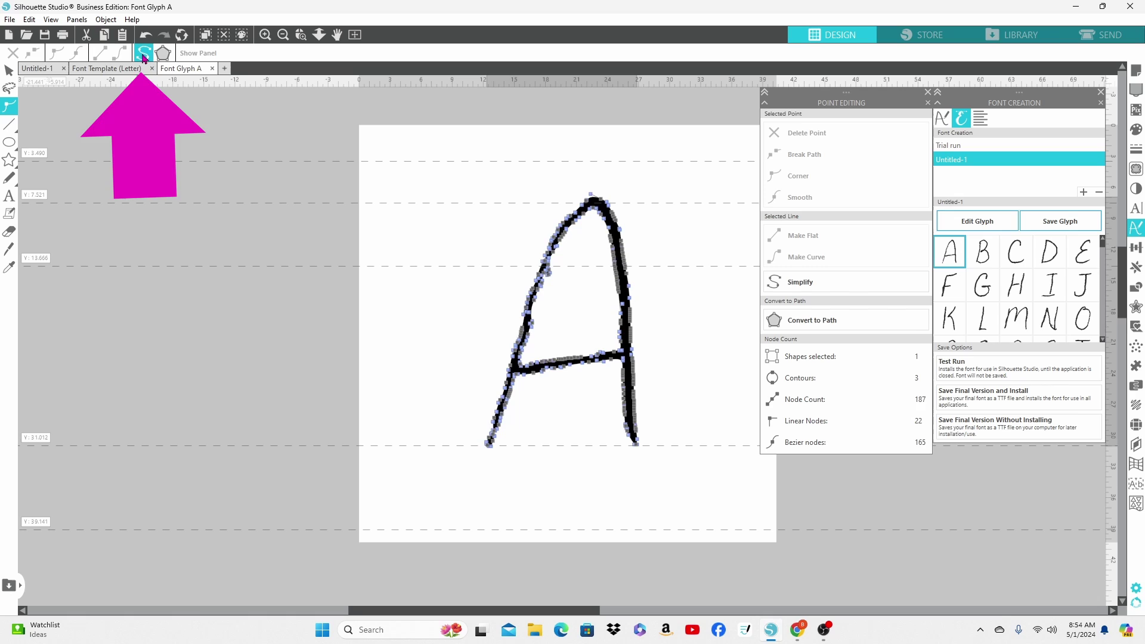
{"action": "left_click", "coordinate": [436, 297]}
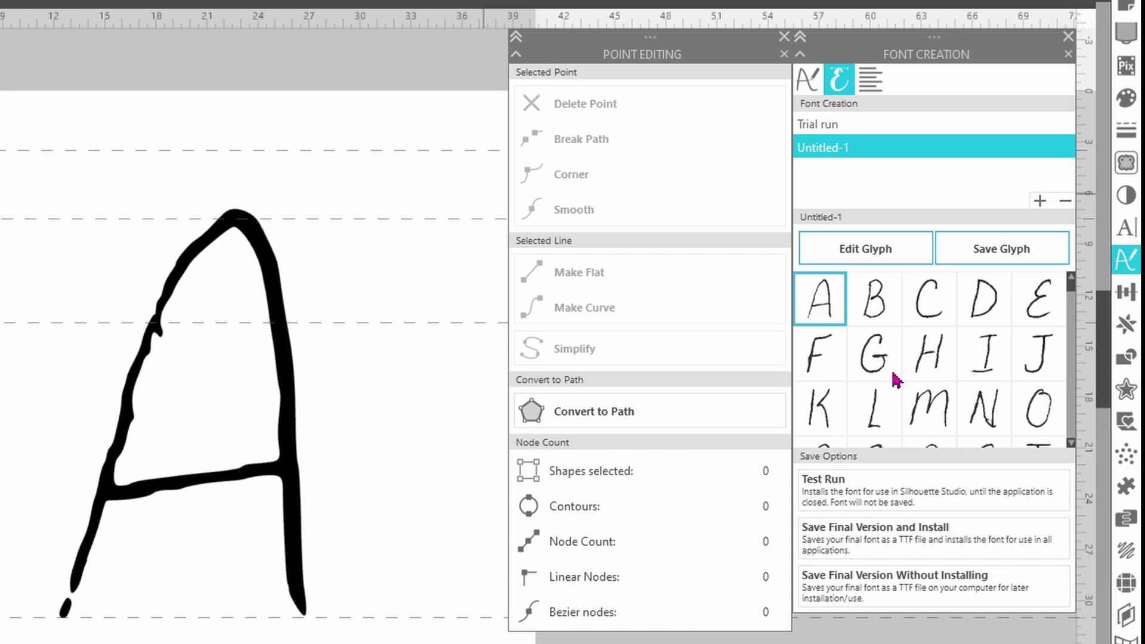
{"action": "mouse_move", "coordinate": [822, 306]}
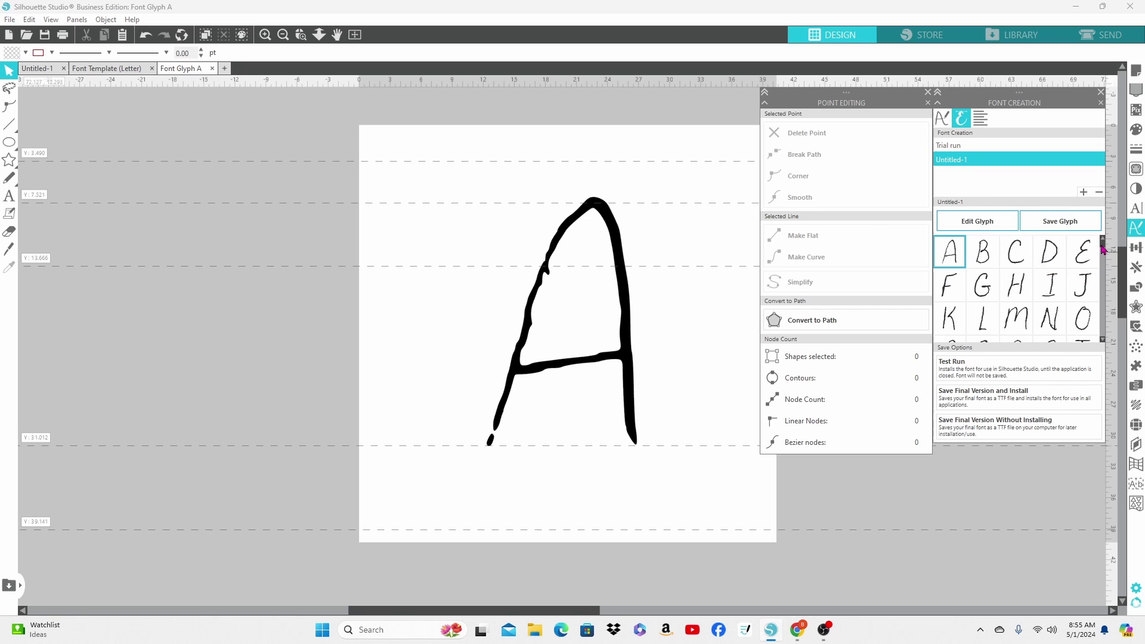
- Open the smiley glyph and rename the Untitled-1 font to 'My Handwriting'
{"action": "left_click_drag", "start_coordinate": [1103, 250], "coordinate": [1104, 292]}
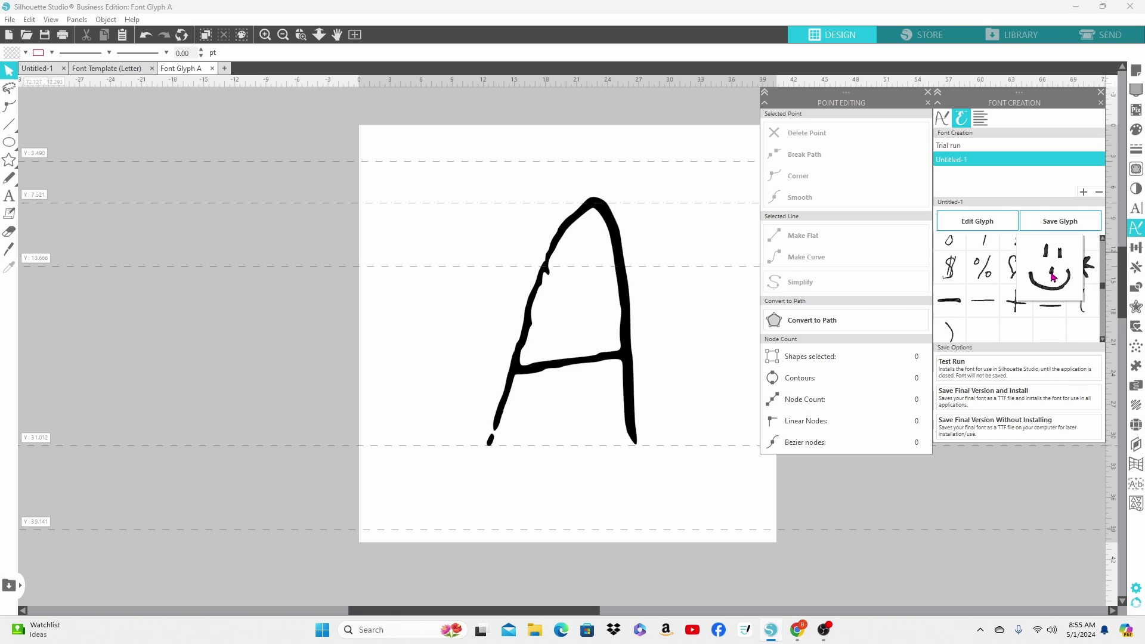
{"action": "left_click", "coordinate": [1053, 277]}
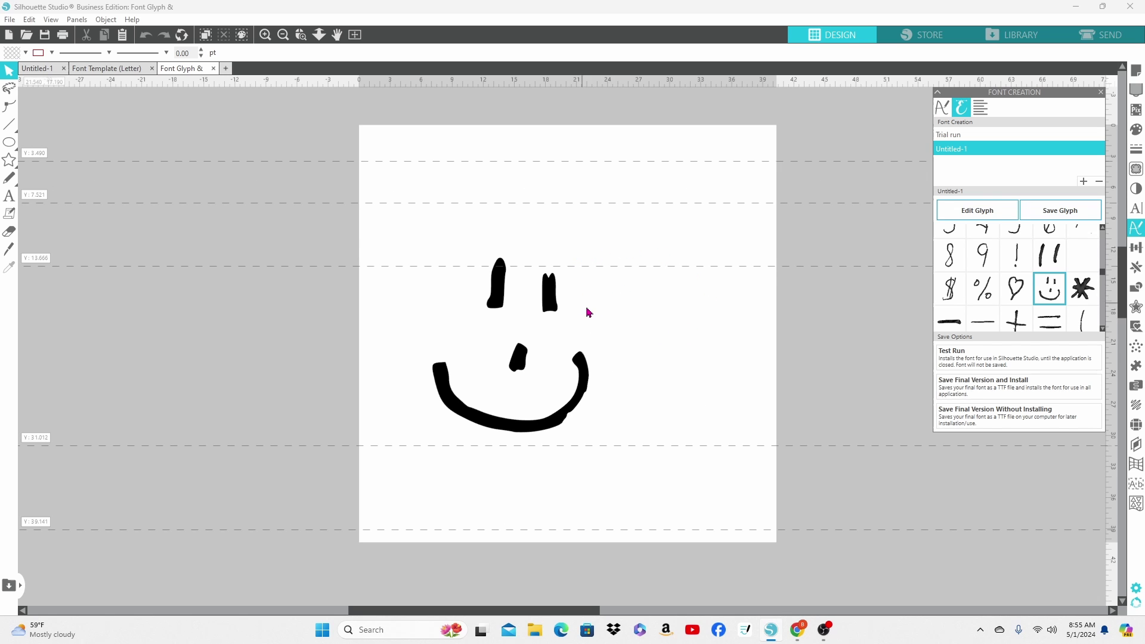
{"action": "double_click", "coordinate": [971, 153]}
{"action": "right_click", "coordinate": [971, 154]}
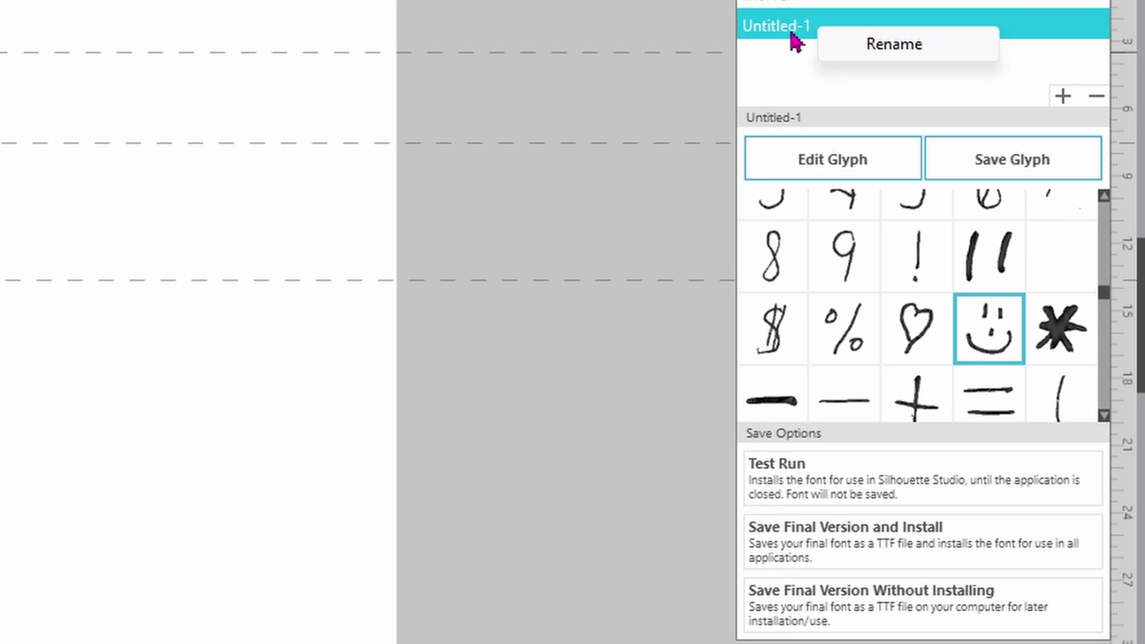
{"action": "left_click", "coordinate": [877, 45]}
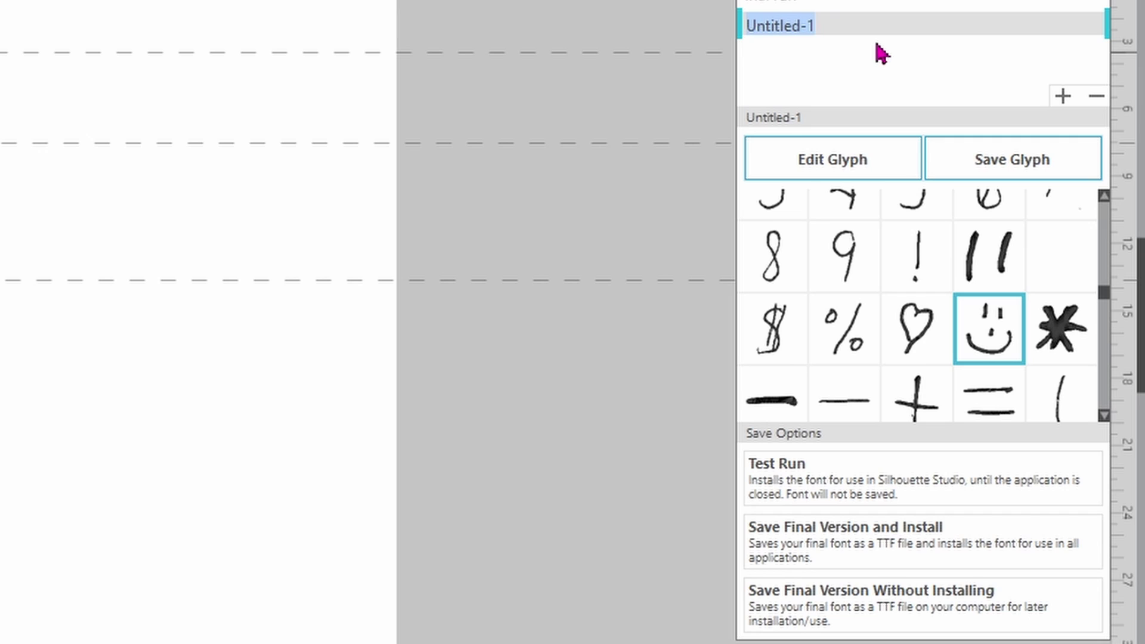
{"action": "type", "text": "My Handwriting"}
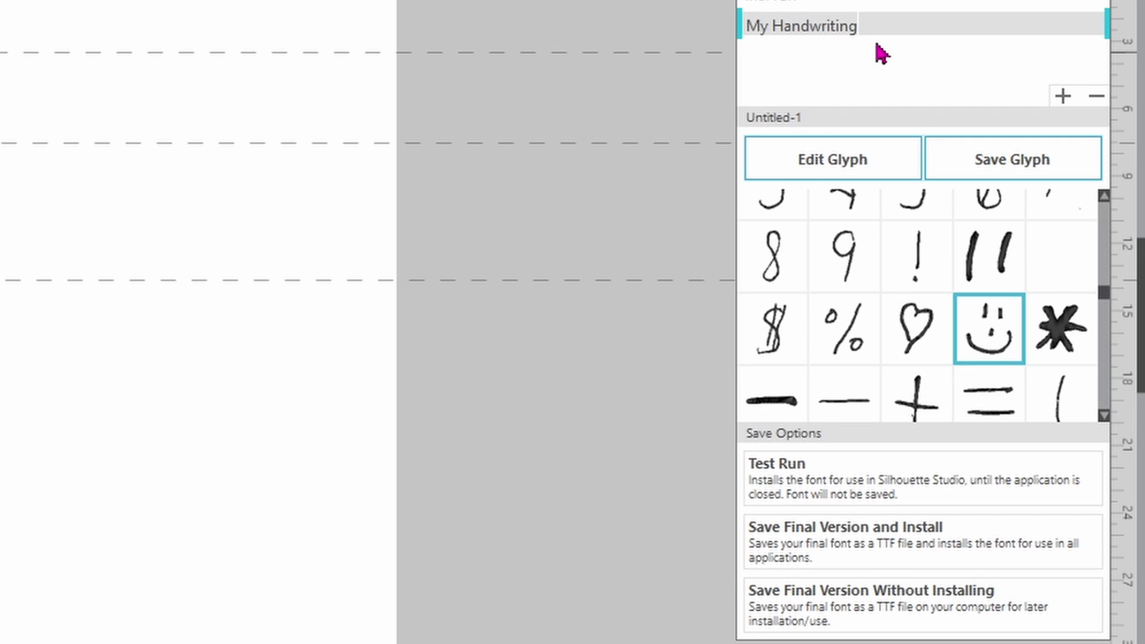
{"action": "key", "text": "Return"}
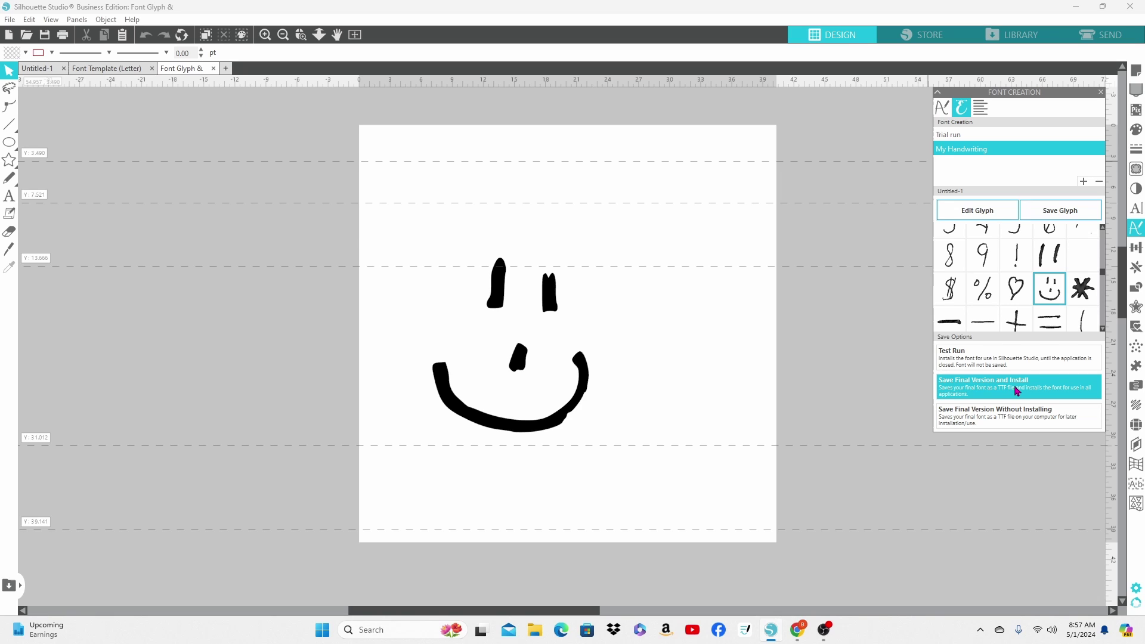
- Save and install My Handwriting as a TrueType font, then return to Untitled-1
{"action": "left_click", "coordinate": [1017, 390]}
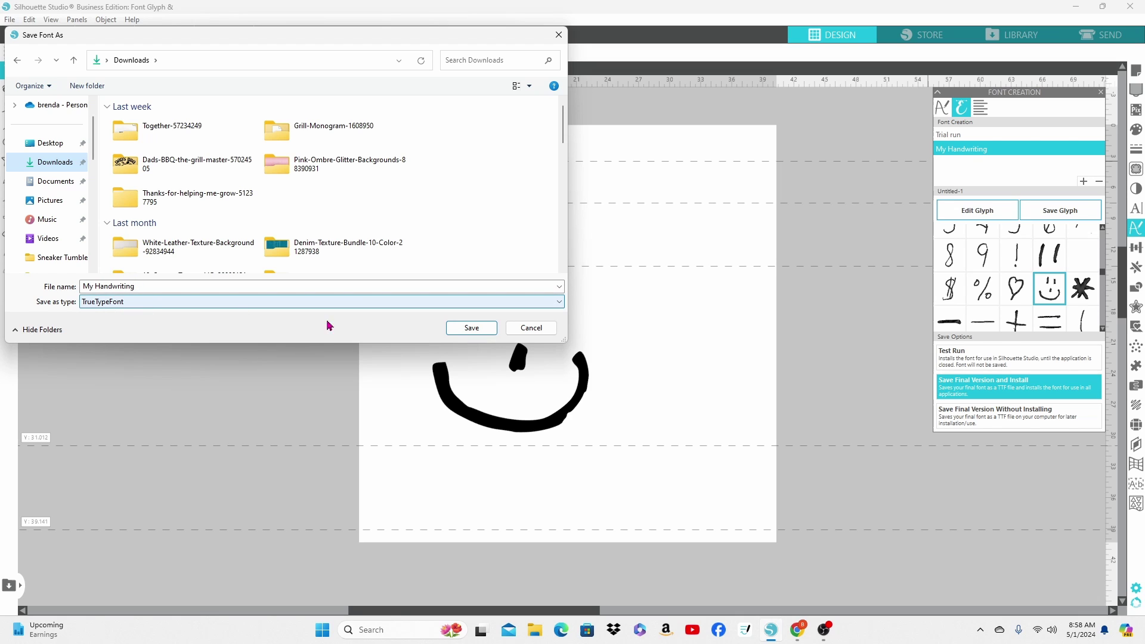
{"action": "left_click", "coordinate": [472, 329]}
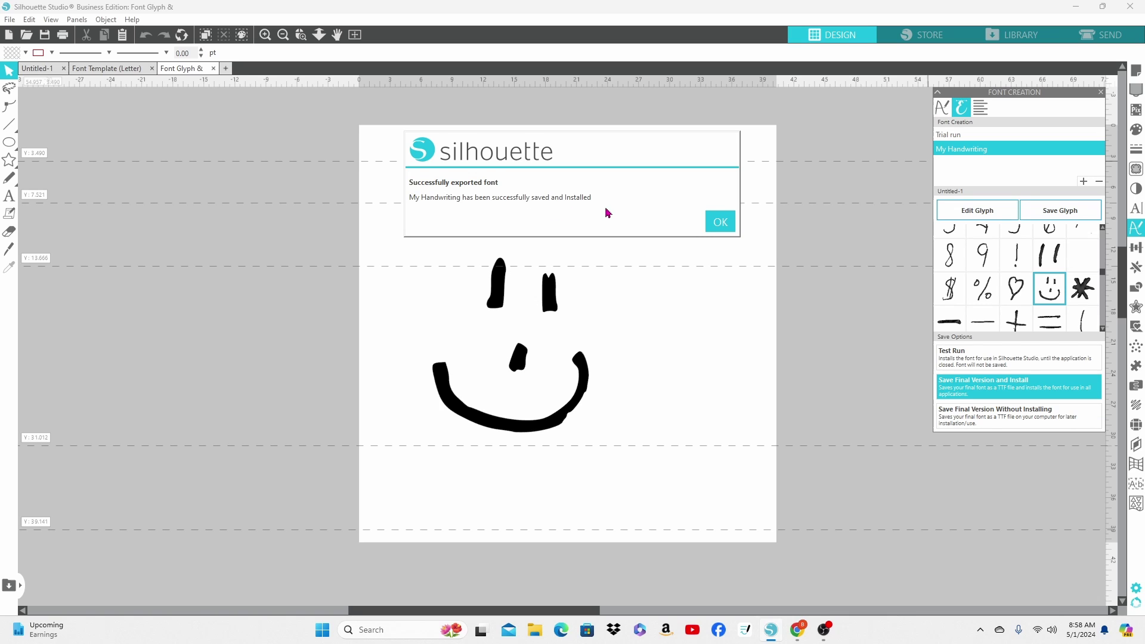
{"action": "left_click", "coordinate": [718, 223]}
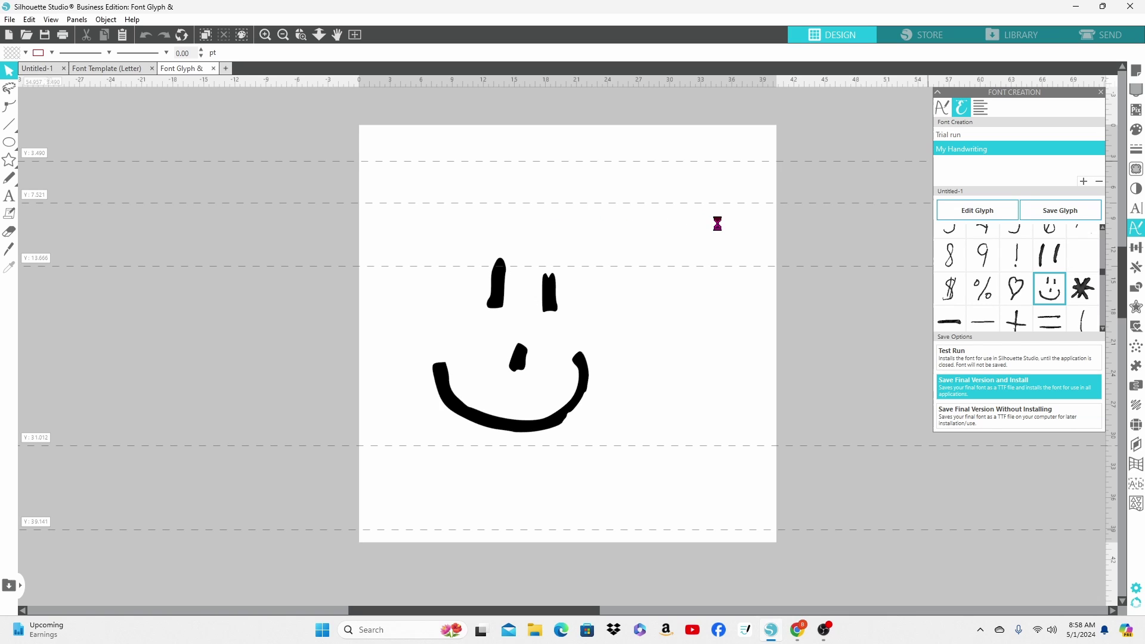
{"action": "left_click", "coordinate": [42, 73]}
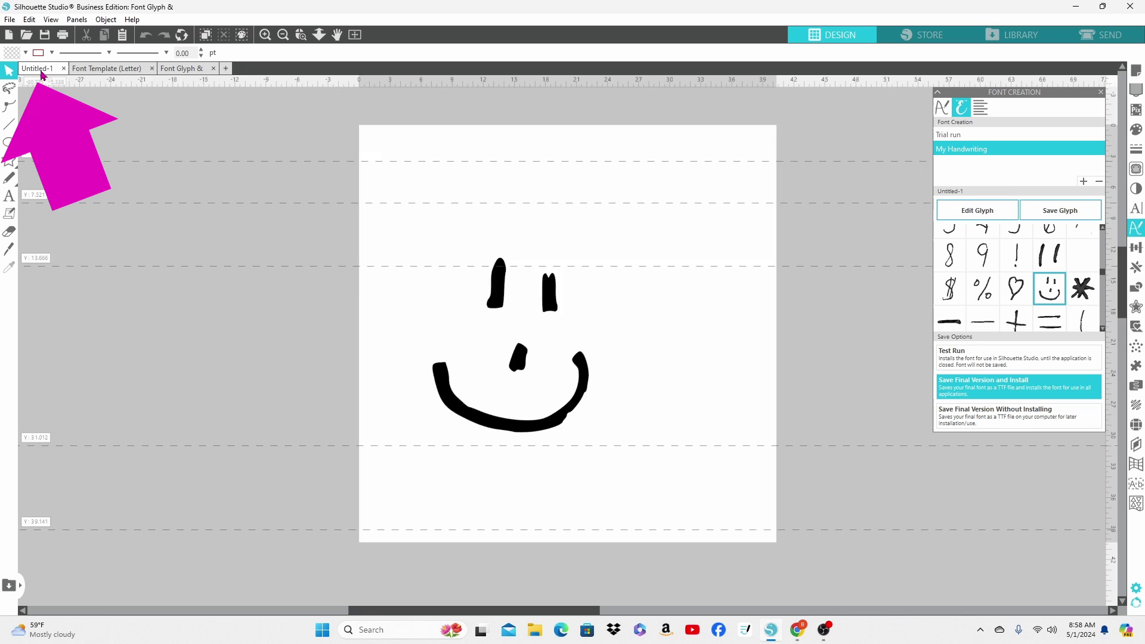
- Add the text 'My Handwriting' on the mat, filled black
{"action": "left_click", "coordinate": [12, 198]}
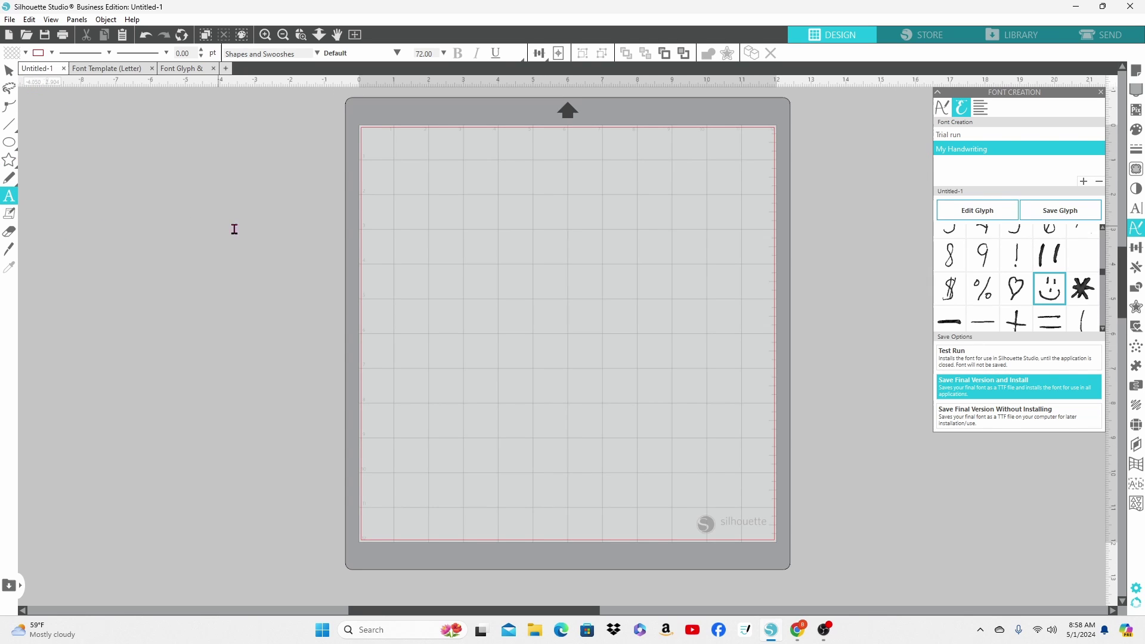
{"action": "left_click", "coordinate": [439, 265]}
{"action": "type", "text": "My Han"}
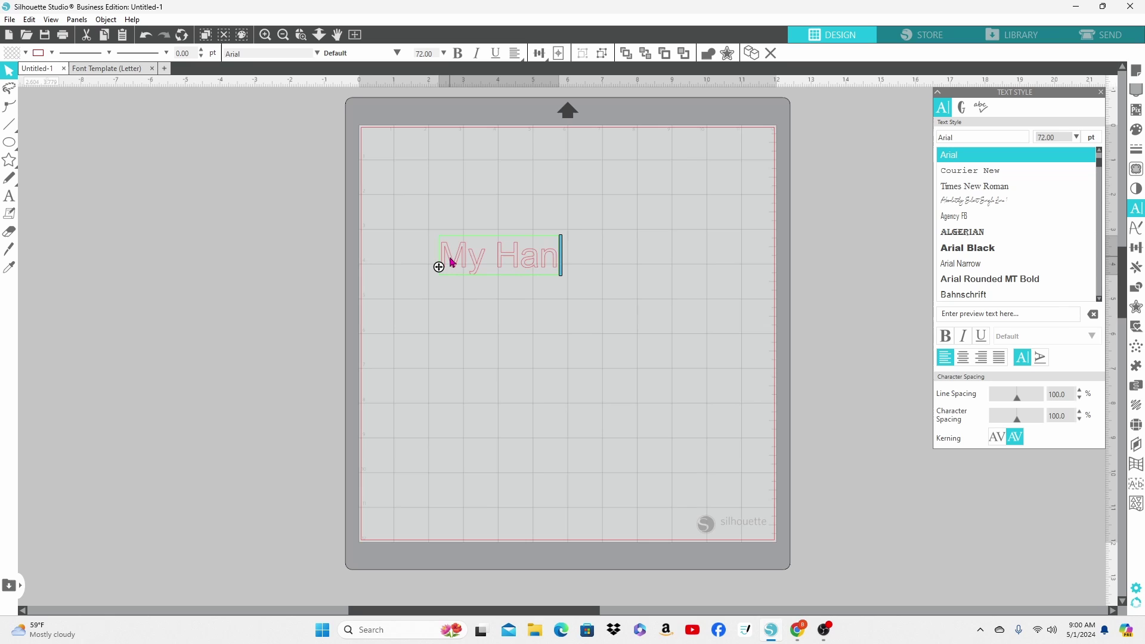
{"action": "type", "text": "dwriting"}
{"action": "left_click", "coordinate": [26, 53]}
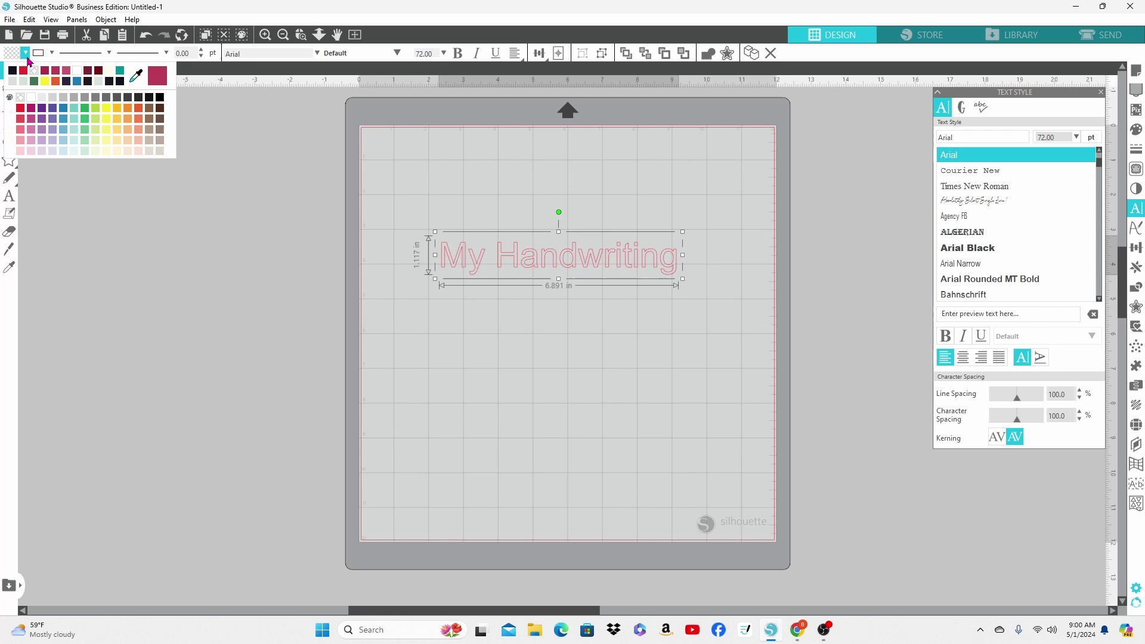
{"action": "left_click", "coordinate": [12, 70]}
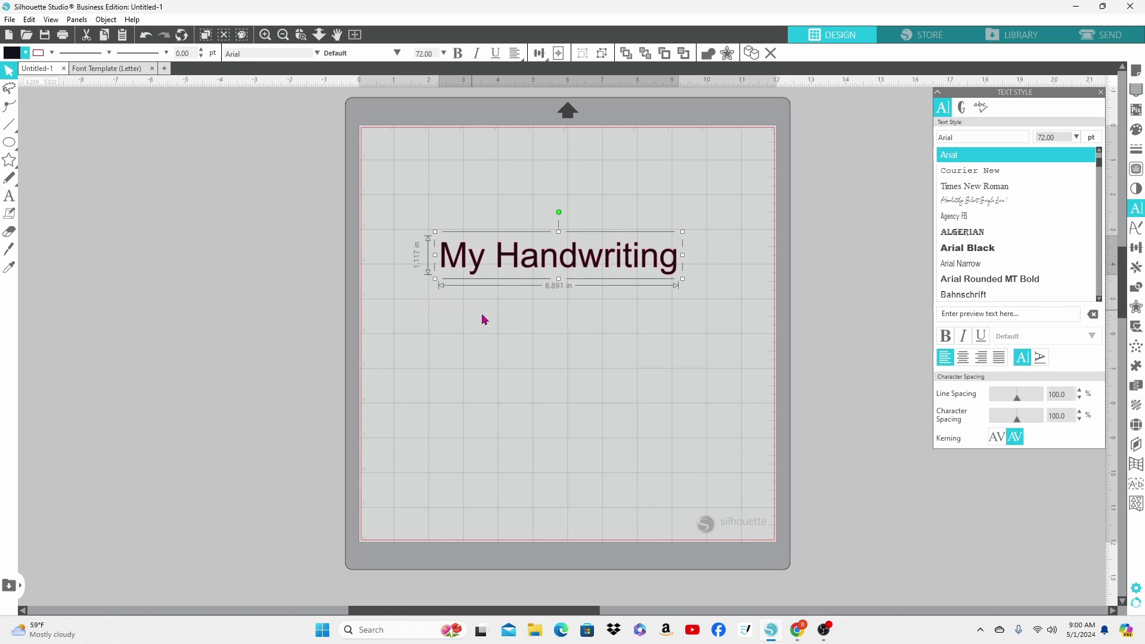
- Apply the My Handwriting font to the text and nudge it toward the mat's top
{"action": "left_click", "coordinate": [954, 138]}
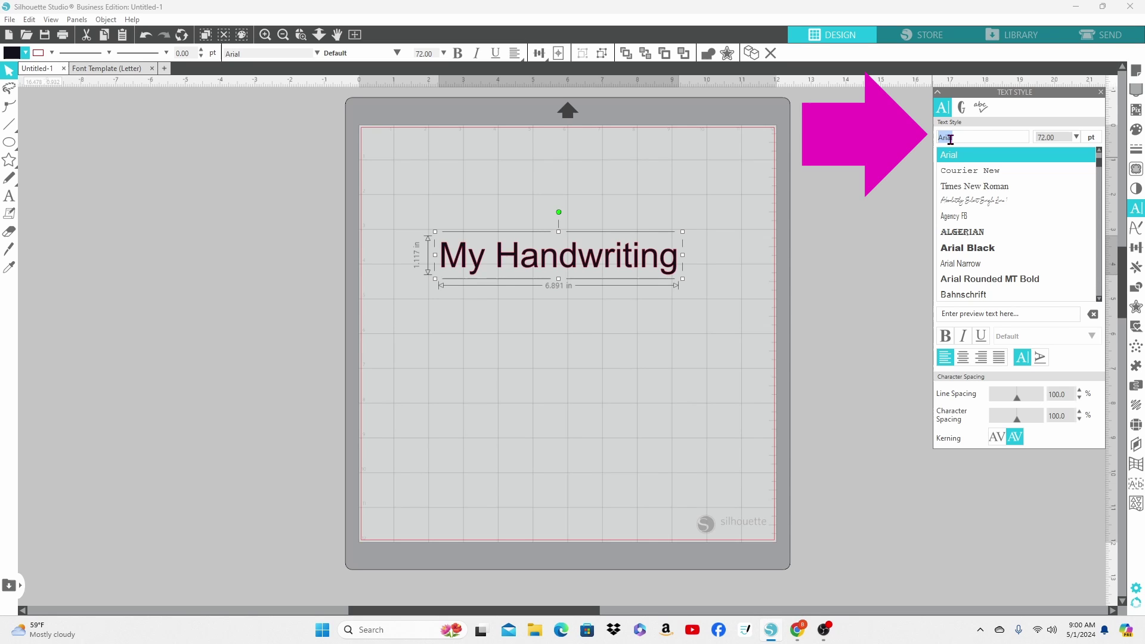
{"action": "type", "text": "my Handwriting"}
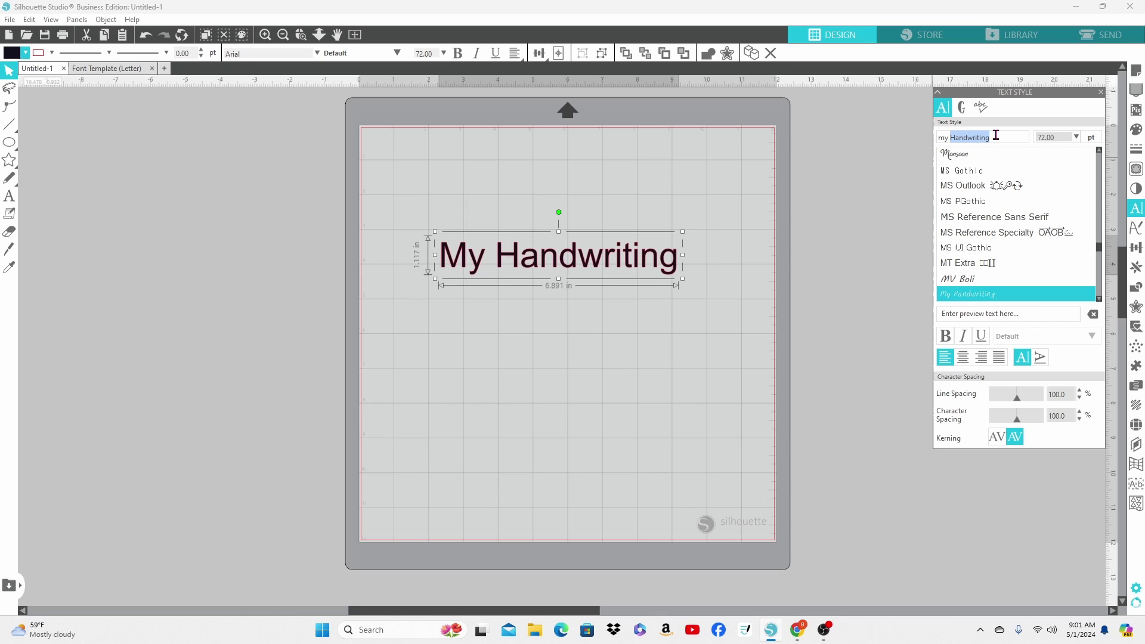
{"action": "key", "text": "Return"}
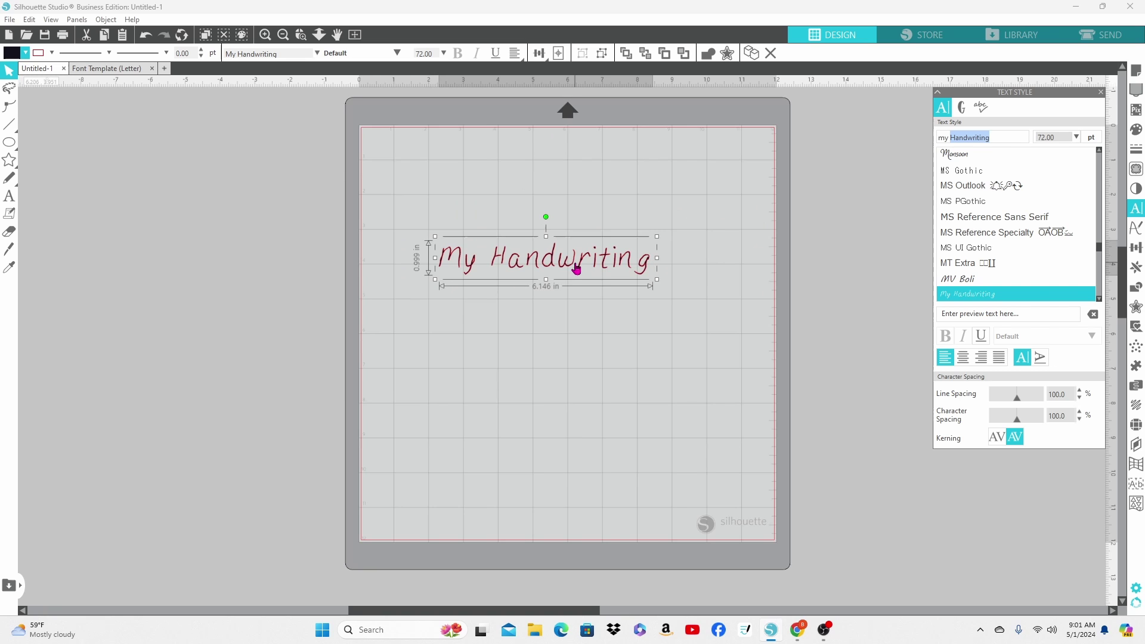
{"action": "key", "text": "Up"}
{"action": "key", "text": "Up"}
{"action": "key", "text": "Up"}
{"action": "key", "text": "Up"}
{"action": "key", "text": "Up"}
{"action": "key", "text": "Up"}
{"action": "key", "text": "Up"}
{"action": "key", "text": "Up"}
{"action": "key", "text": "Up"}
{"action": "key", "text": "Up"}
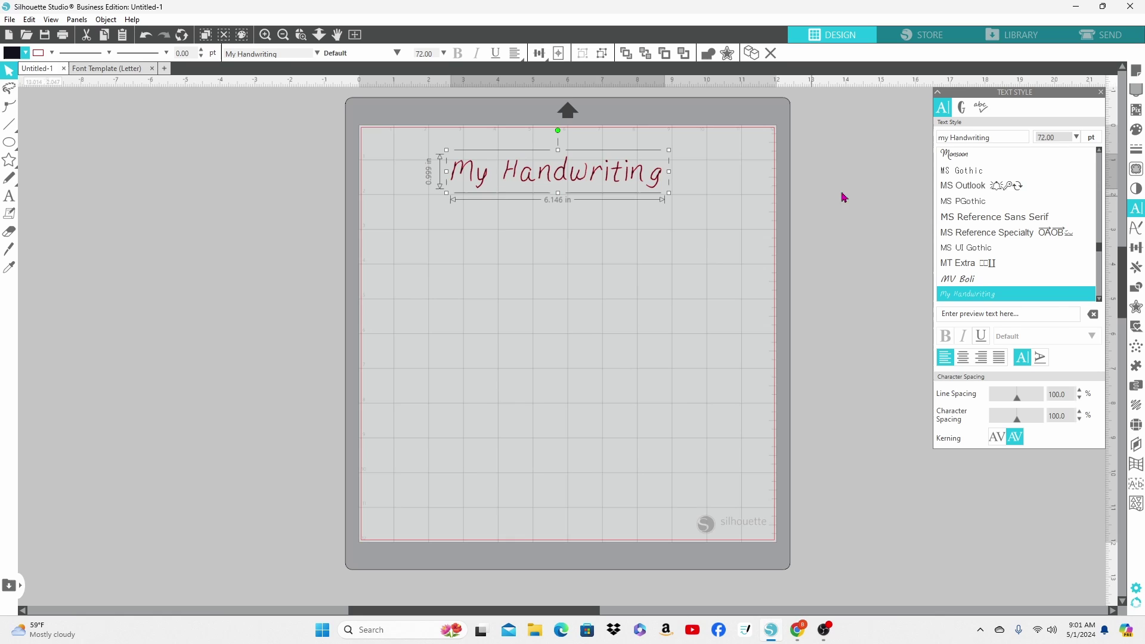
{"action": "left_click", "coordinate": [1136, 229]}
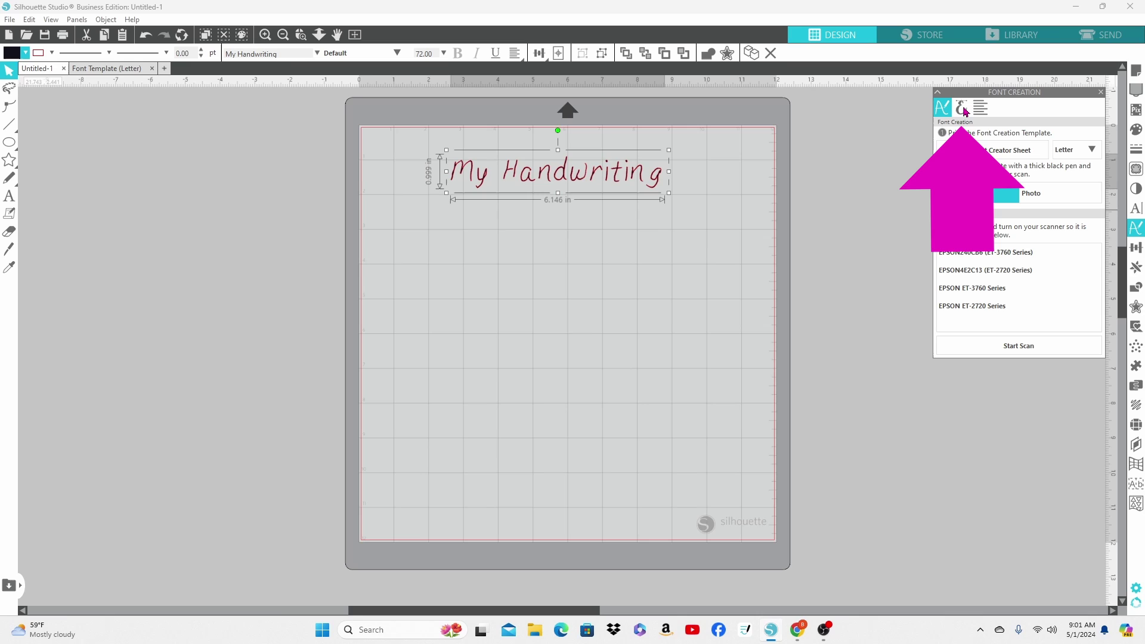
- Add a new font to the Font Creation list and name it My Dingbats
{"action": "left_click", "coordinate": [966, 111]}
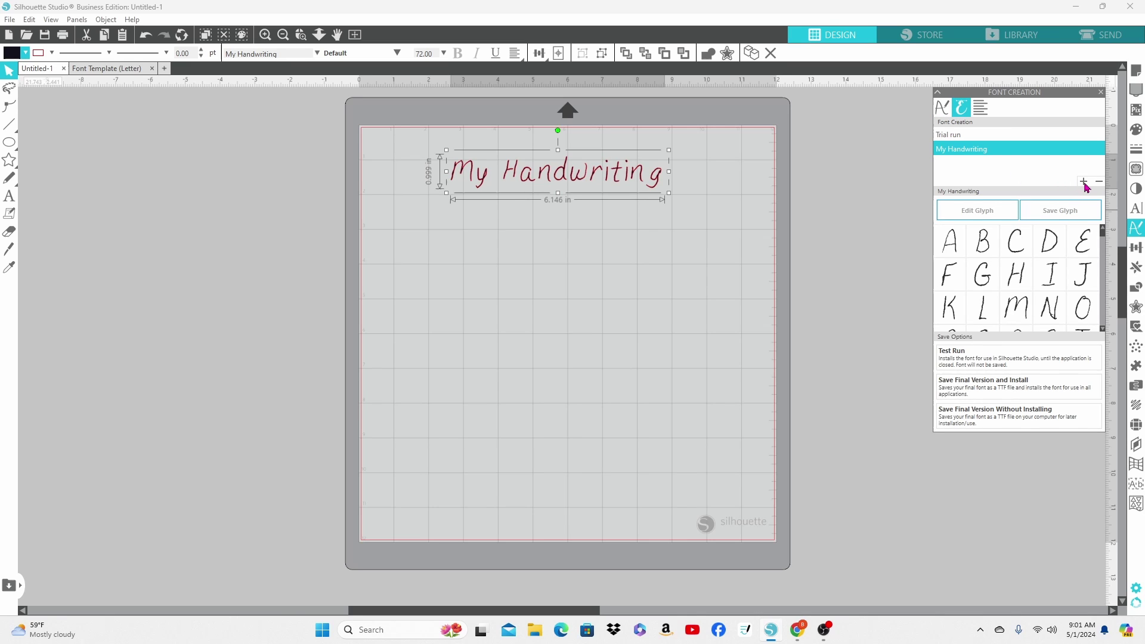
{"action": "left_click", "coordinate": [1085, 183]}
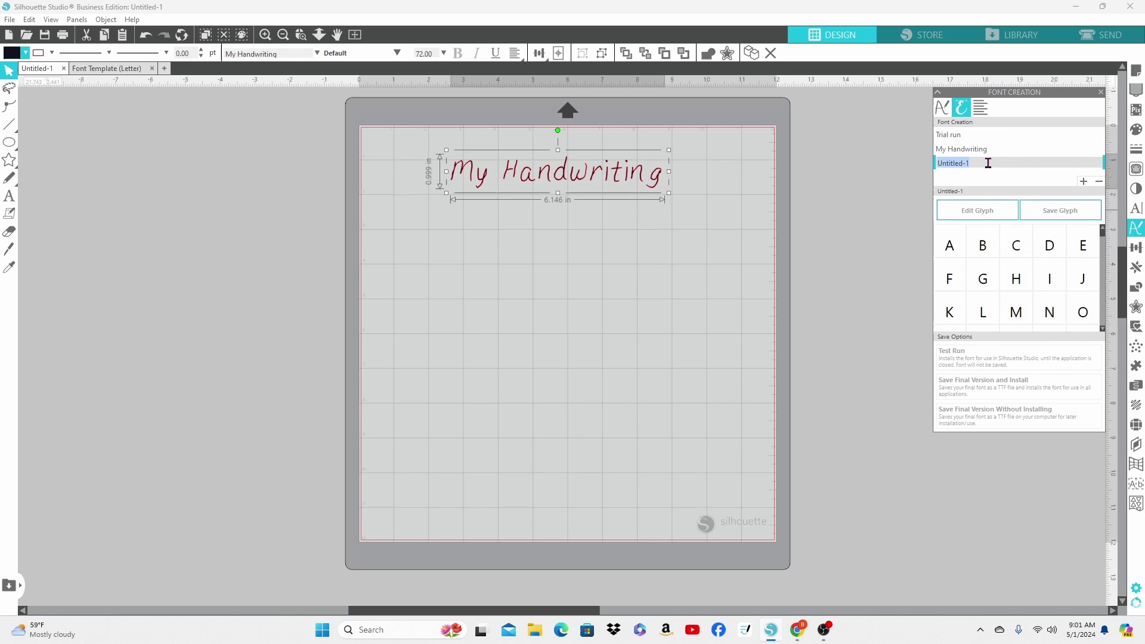
{"action": "type", "text": "My Dingbats"}
{"action": "key", "text": "Return"}
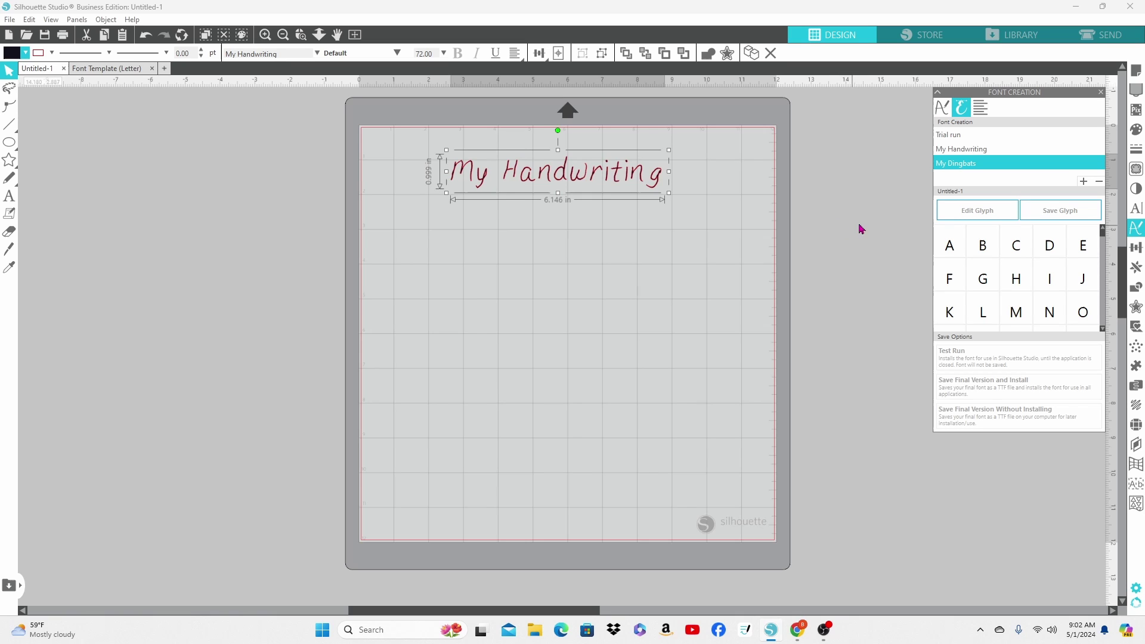
- Draw a black-filled star on glyph A and save it as the glyph
{"action": "double_click", "coordinate": [953, 252]}
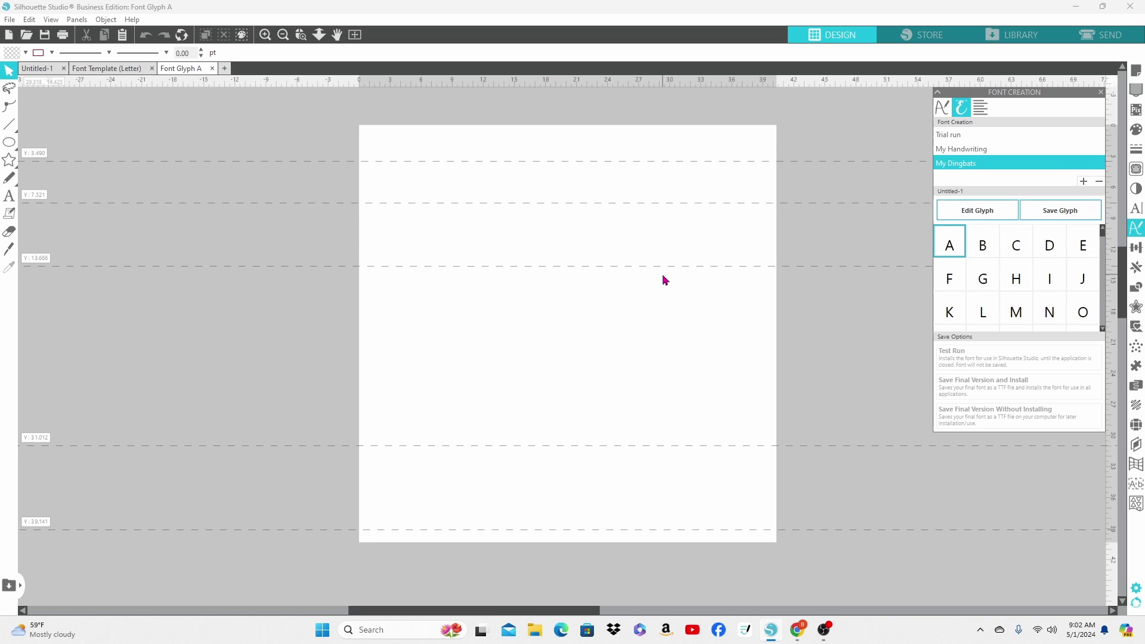
{"action": "left_click", "coordinate": [16, 165]}
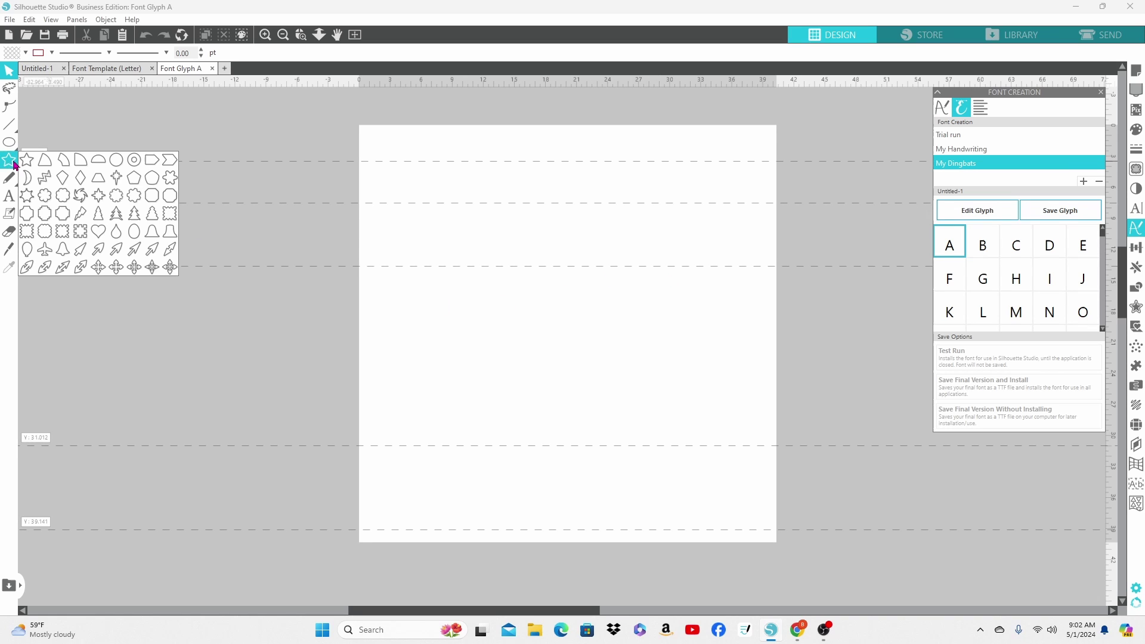
{"action": "left_click", "coordinate": [151, 230]}
{"action": "mouse_move", "coordinate": [547, 262]}
{"action": "left_mouse_down"}
{"action": "mouse_move", "coordinate": [598, 381]}
{"action": "mouse_move", "coordinate": [616, 376]}
{"action": "left_mouse_up"}
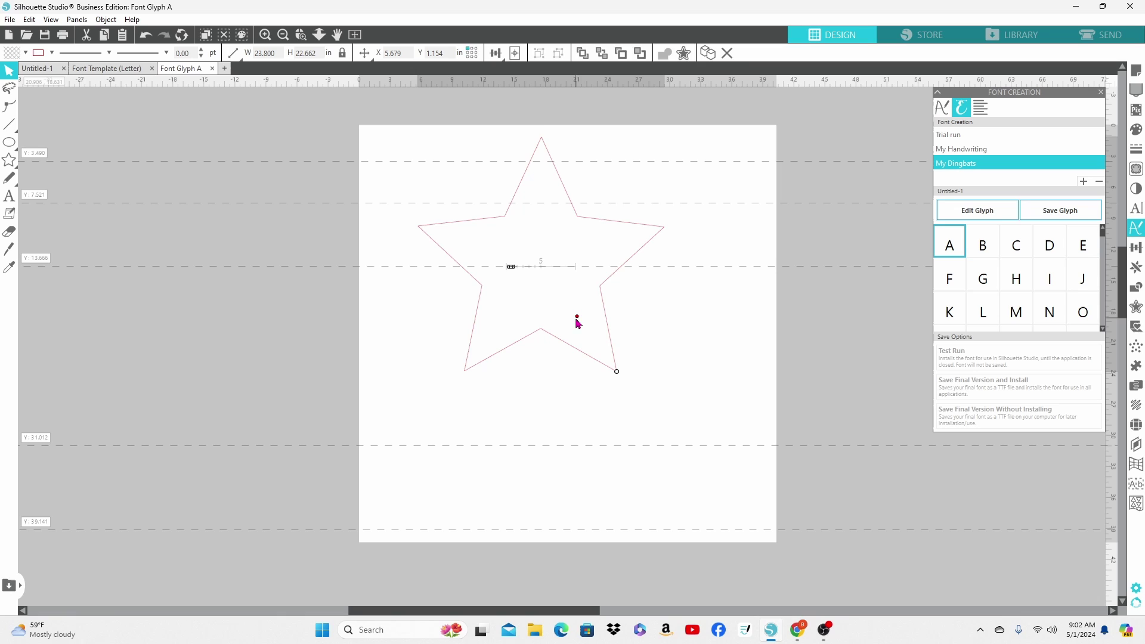
{"action": "right_click", "coordinate": [584, 343]}
{"action": "left_click", "coordinate": [601, 274]}
{"action": "left_click", "coordinate": [26, 52]}
{"action": "left_click", "coordinate": [30, 67]}
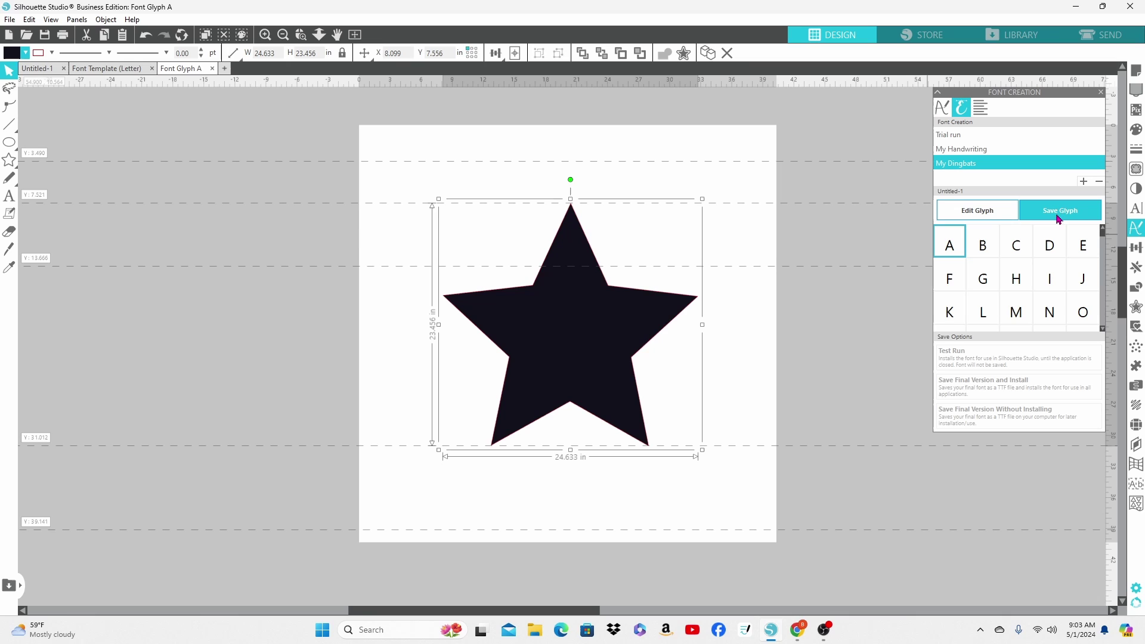
{"action": "left_click", "coordinate": [1067, 219]}
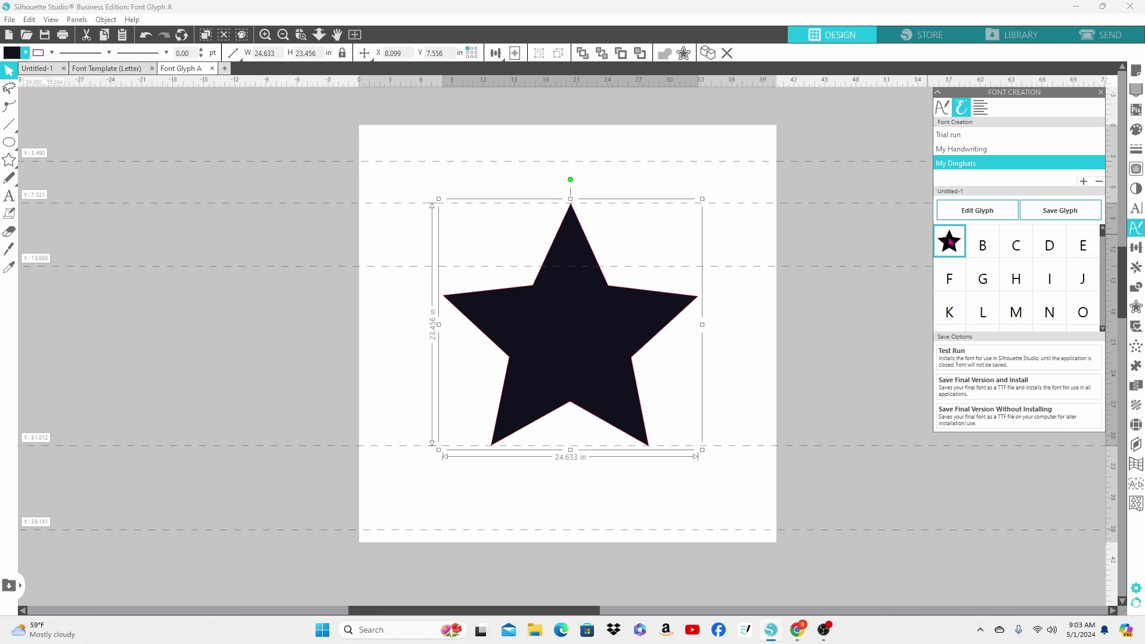
- Open glyph B and draw a black-filled star sized to fit between the guides
{"action": "mouse_move", "coordinate": [948, 248]}
{"action": "left_click", "coordinate": [982, 245]}
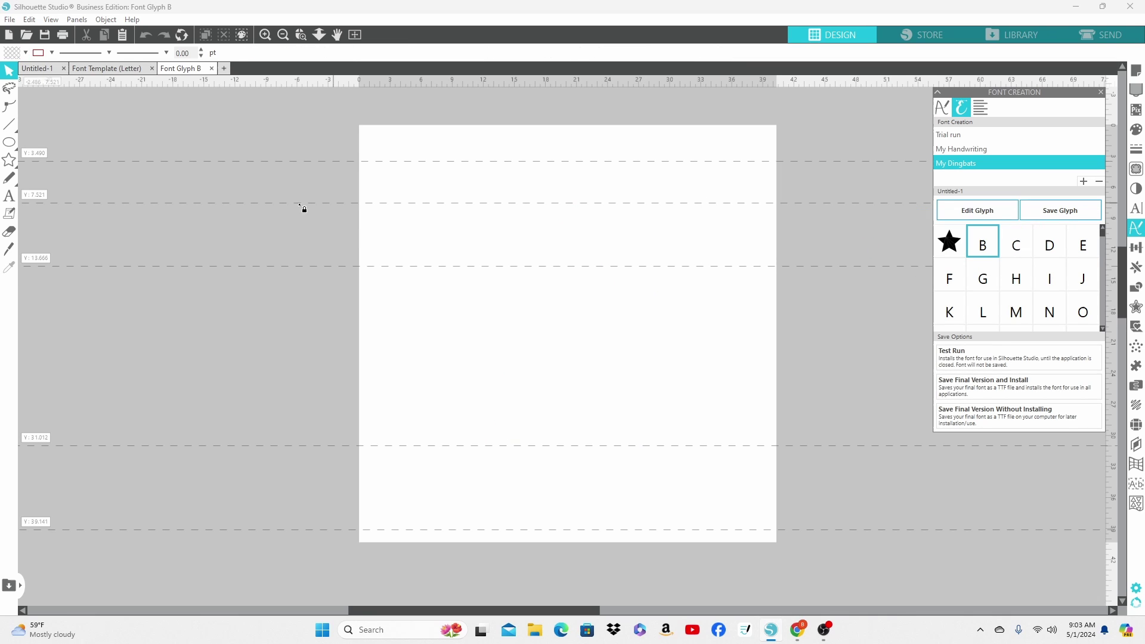
{"action": "left_click", "coordinate": [9, 160]}
{"action": "left_click", "coordinate": [26, 158]}
{"action": "left_click_drag", "start_coordinate": [521, 208], "coordinate": [632, 418]}
{"action": "left_click", "coordinate": [25, 53]}
{"action": "left_click", "coordinate": [11, 63]}
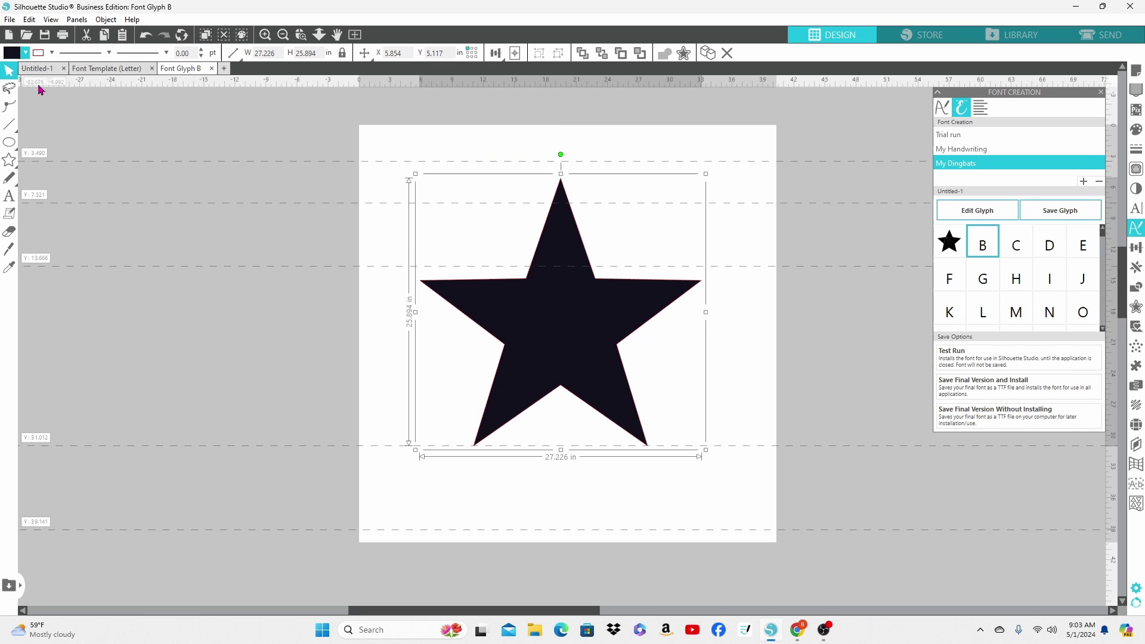
{"action": "left_click_drag", "start_coordinate": [705, 174], "coordinate": [680, 200]}
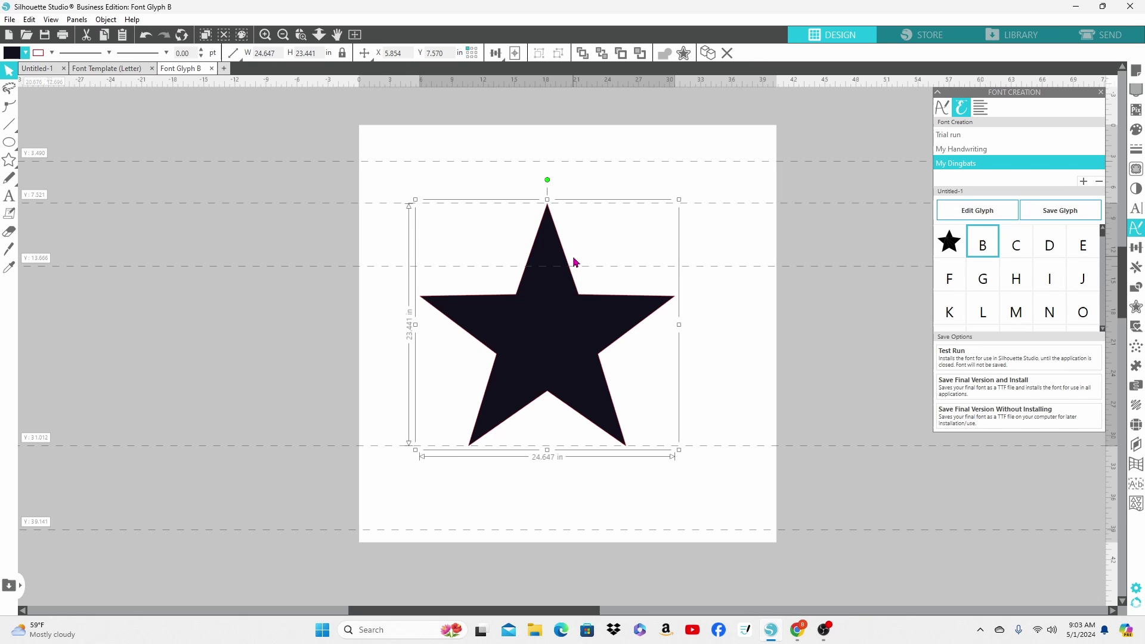
- Add an internal offset, combine both outlines into a compound path, and save glyph B
{"action": "left_click", "coordinate": [1137, 310]}
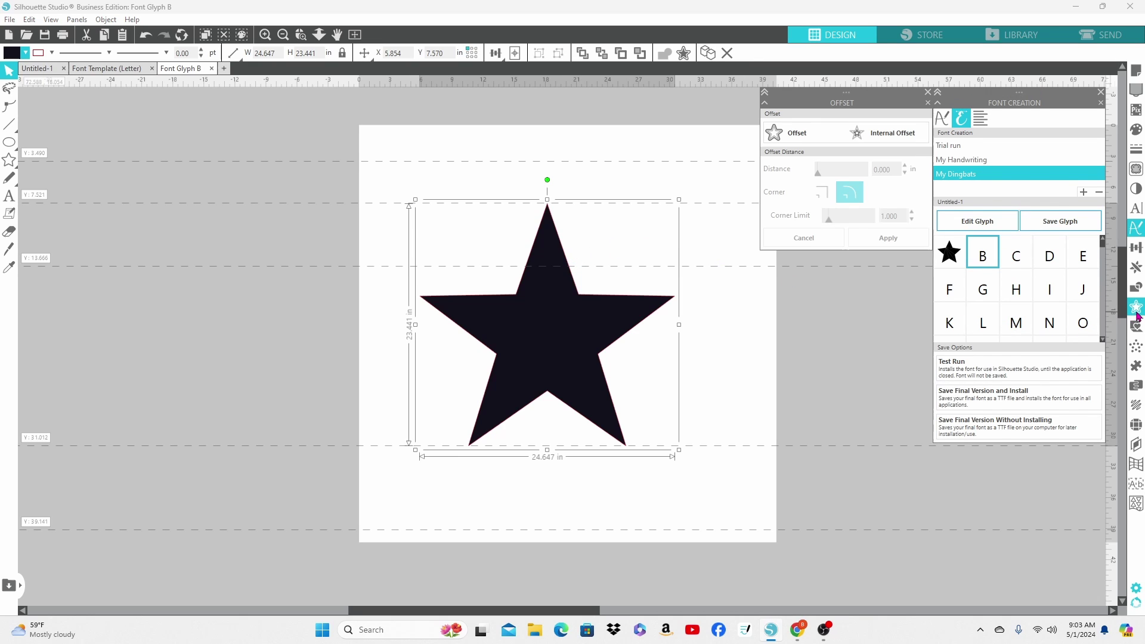
{"action": "left_click", "coordinate": [857, 139]}
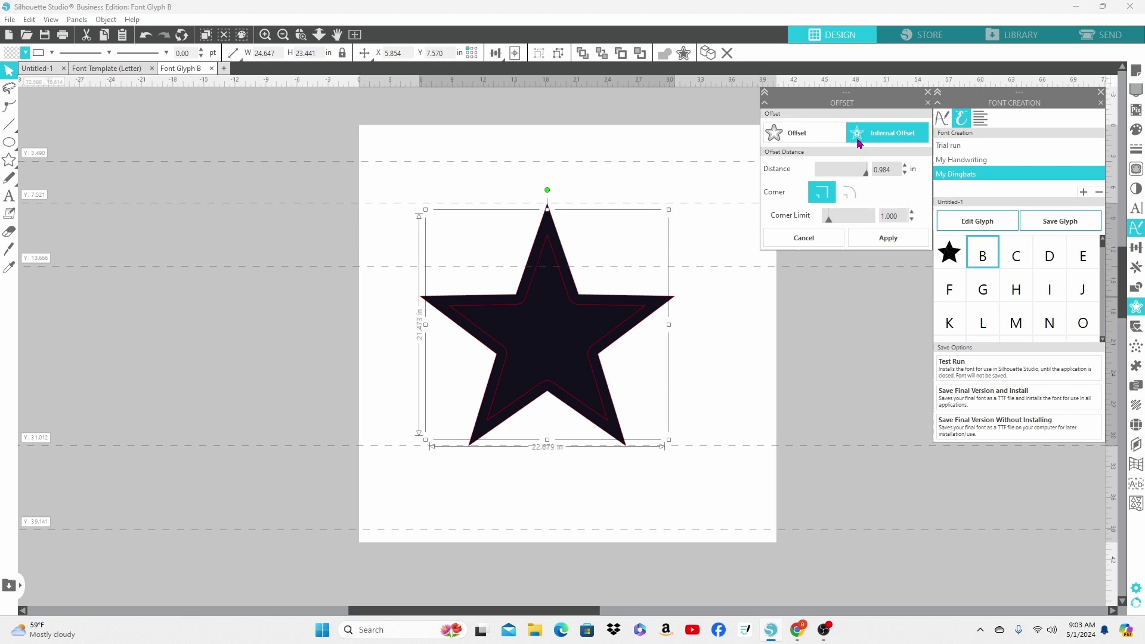
{"action": "left_click", "coordinate": [872, 240]}
{"action": "left_click", "coordinate": [671, 235]}
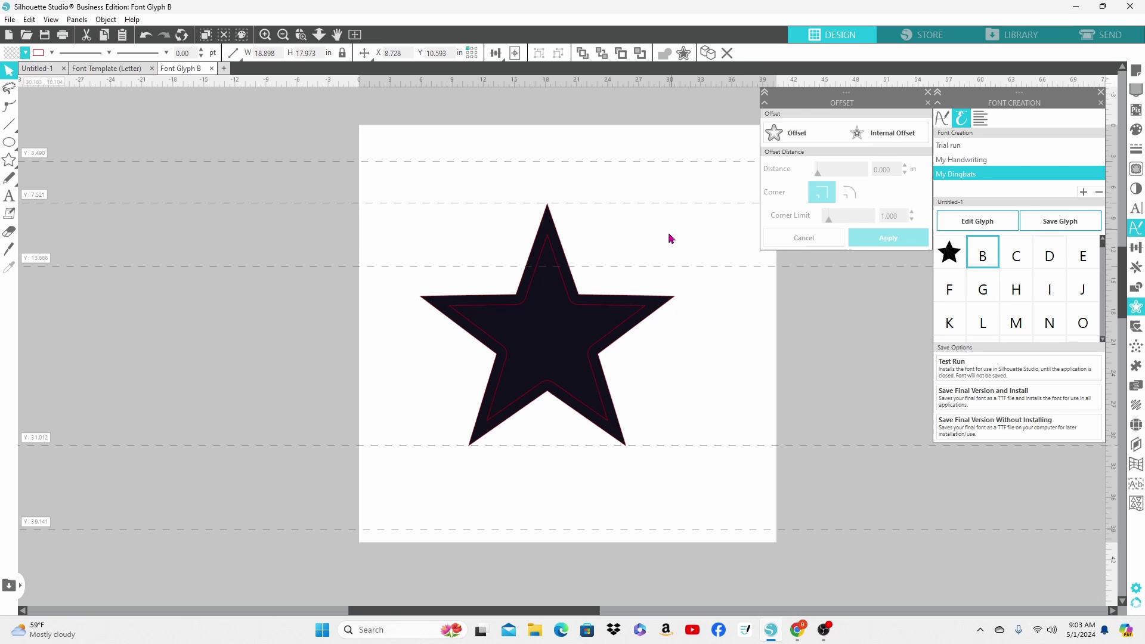
{"action": "key", "text": "ctrl+a"}
{"action": "right_click", "coordinate": [586, 293]}
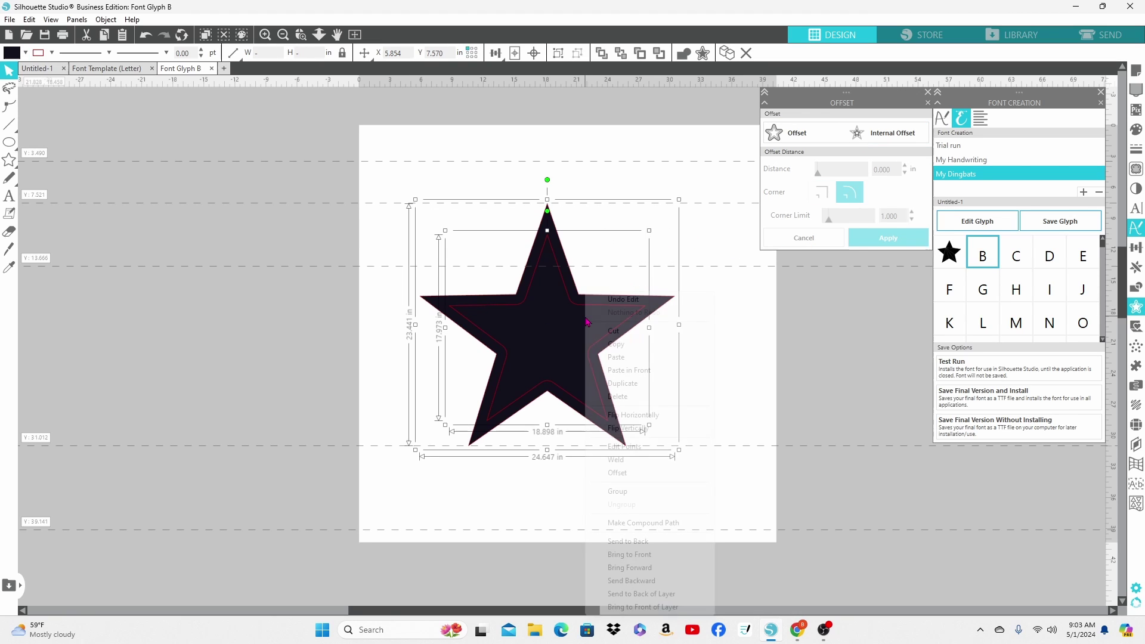
{"action": "left_click", "coordinate": [615, 523]}
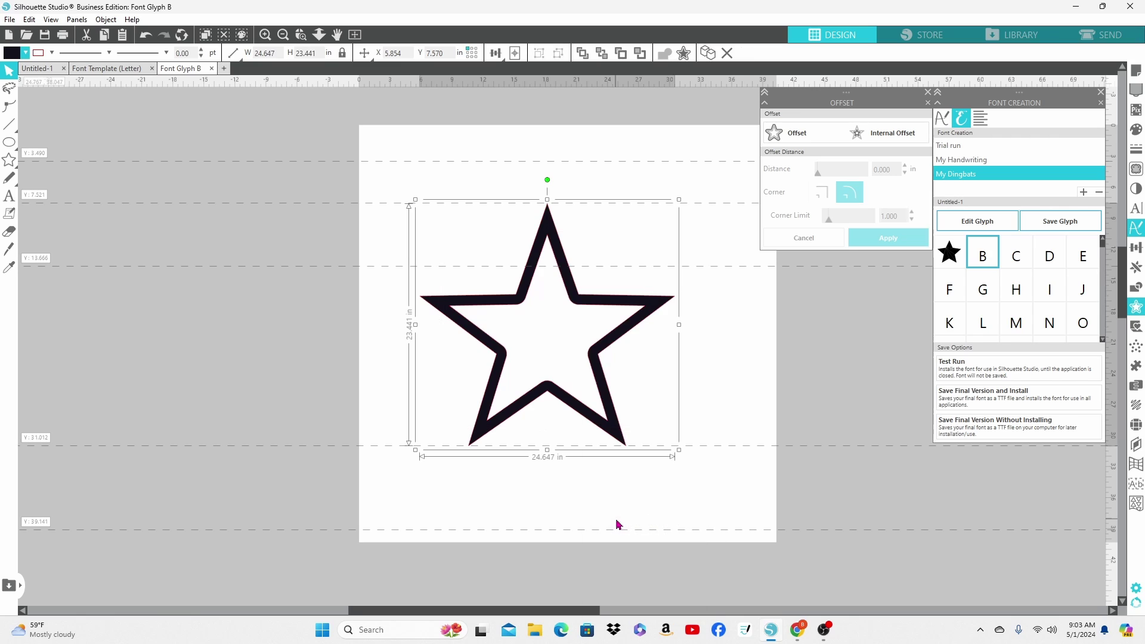
{"action": "left_click", "coordinate": [1046, 227]}
{"action": "mouse_move", "coordinate": [949, 256]}
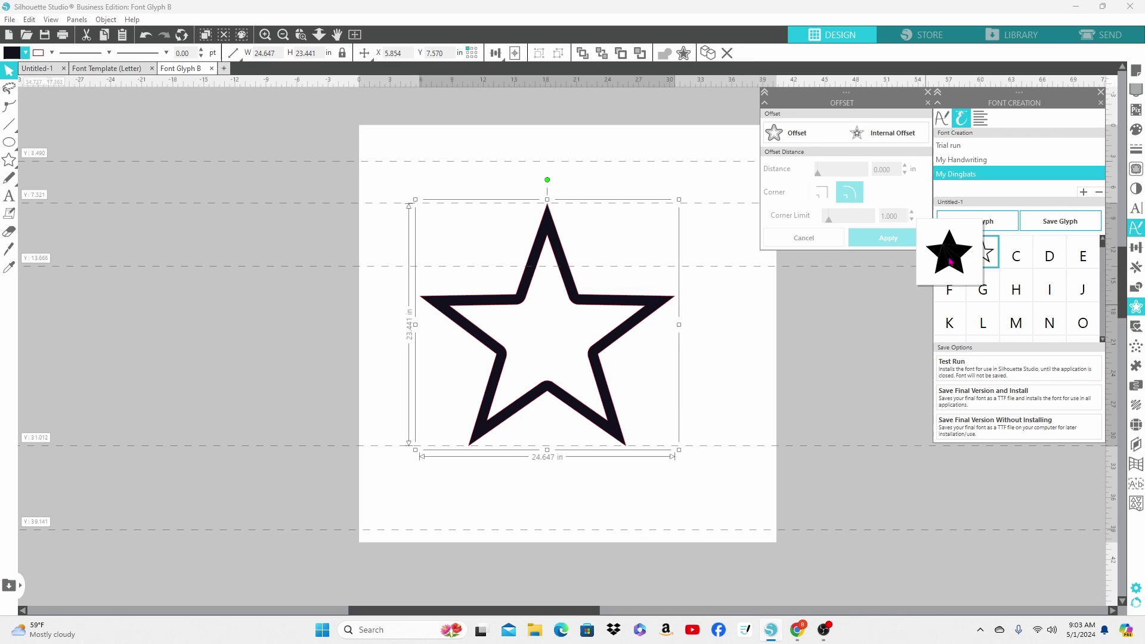
{"action": "mouse_move", "coordinate": [991, 264]}
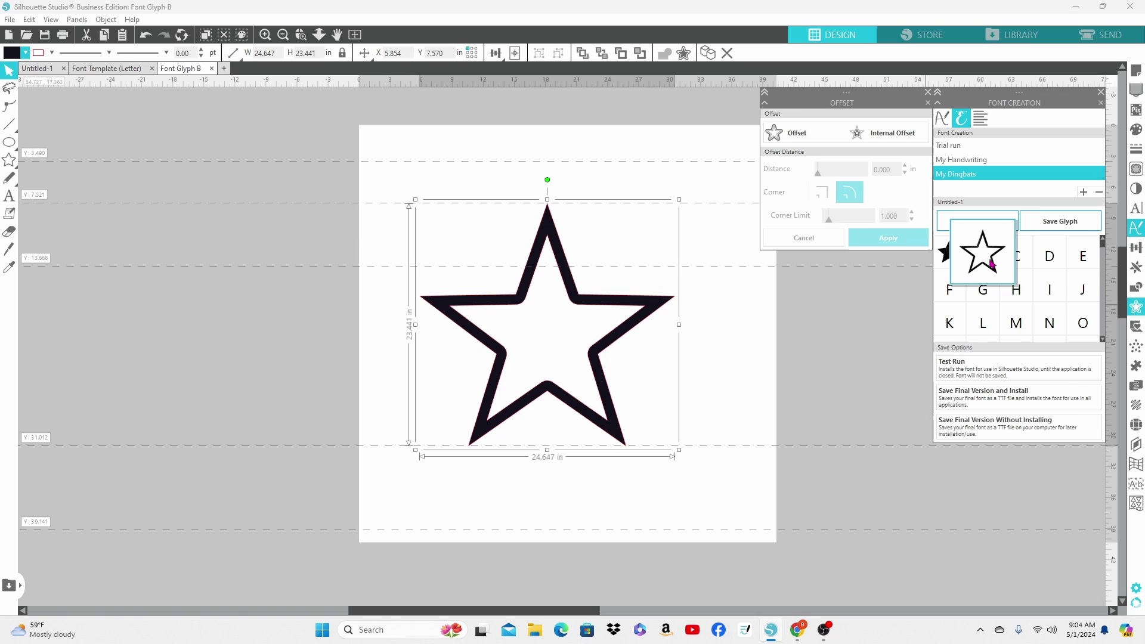
- Draw a heart on My Dingbats glyph C, fit it between the guides and save it
{"action": "left_click", "coordinate": [1023, 262]}
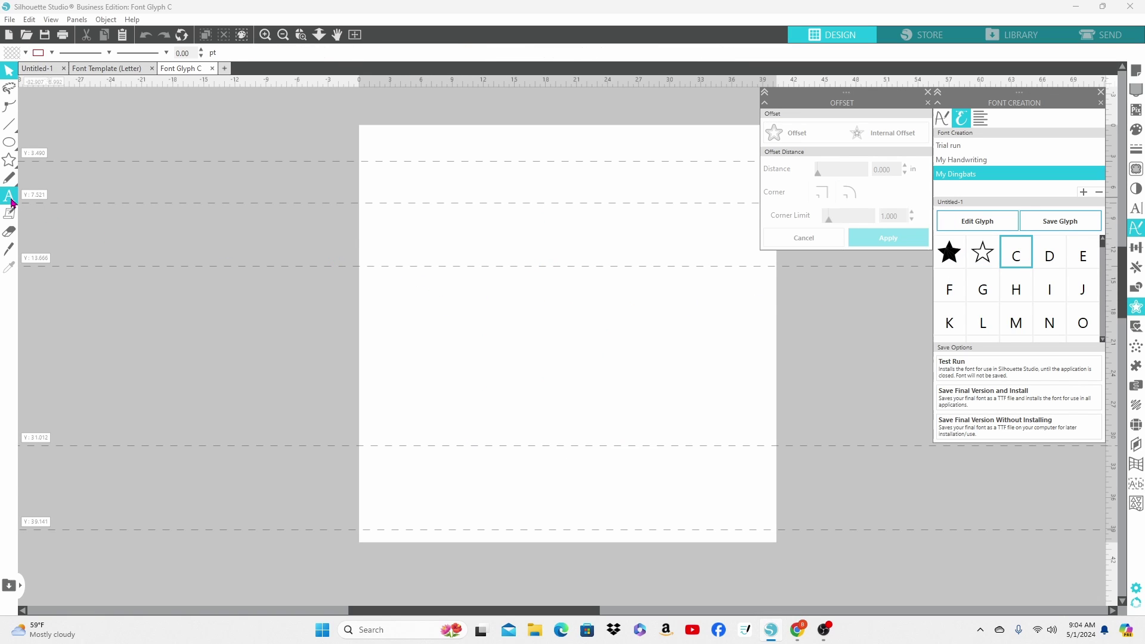
{"action": "left_click", "coordinate": [11, 161]}
{"action": "left_click", "coordinate": [99, 239]}
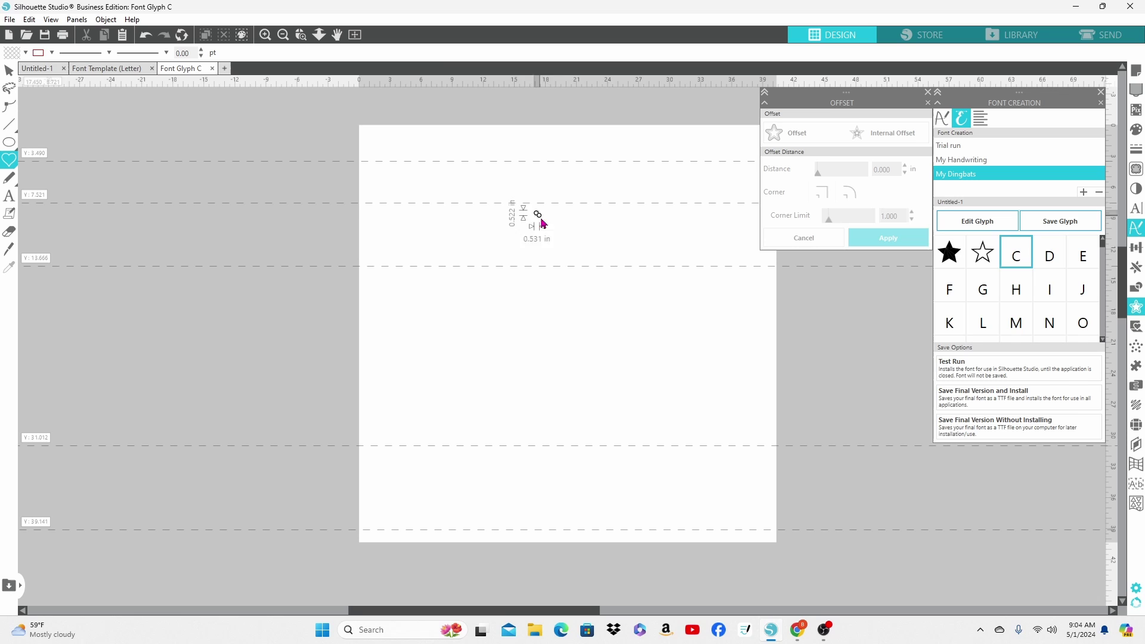
{"action": "left_click_drag", "start_coordinate": [537, 226], "coordinate": [549, 396]}
{"action": "right_click", "coordinate": [563, 384]}
{"action": "left_click", "coordinate": [575, 375]}
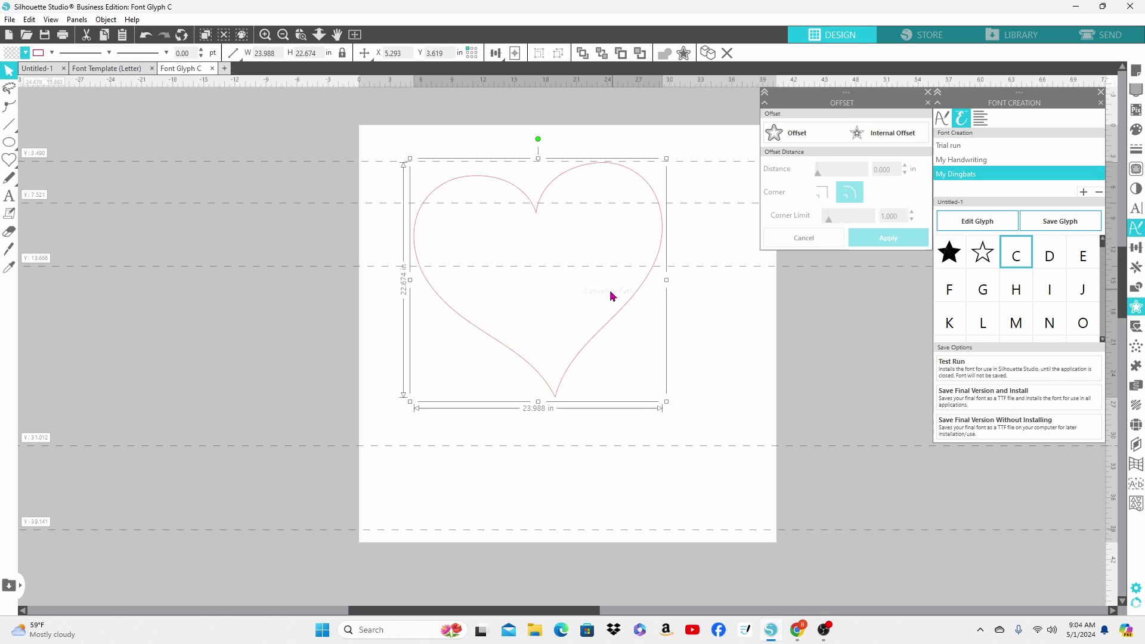
{"action": "left_click_drag", "start_coordinate": [610, 294], "coordinate": [621, 363]}
{"action": "left_click_drag", "start_coordinate": [697, 208], "coordinate": [696, 200]}
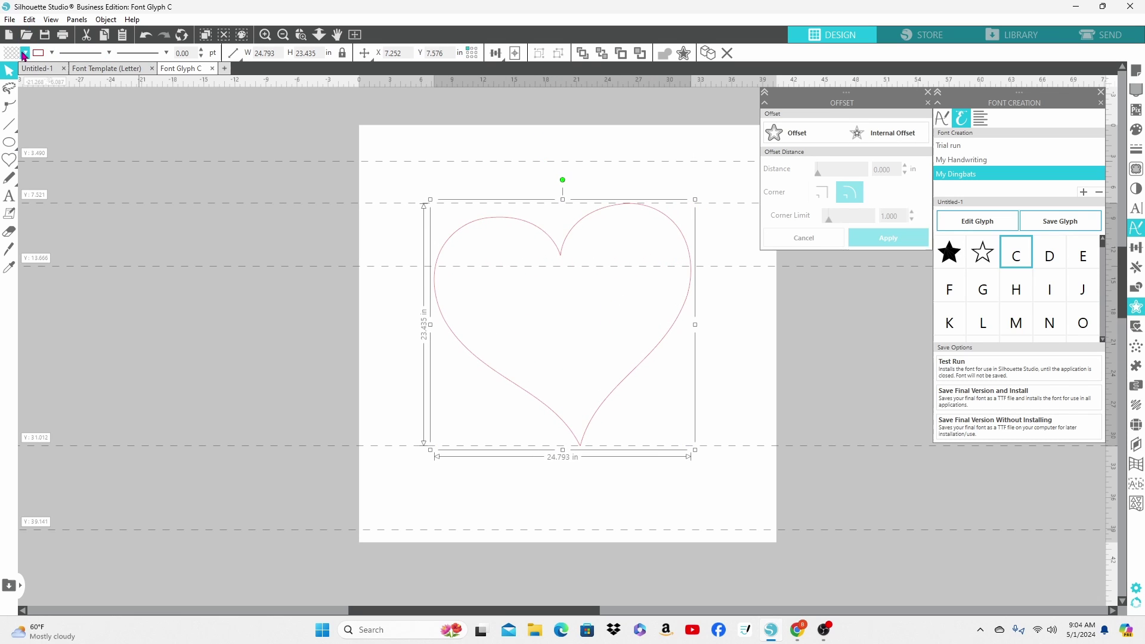
{"action": "left_click", "coordinate": [1044, 222]}
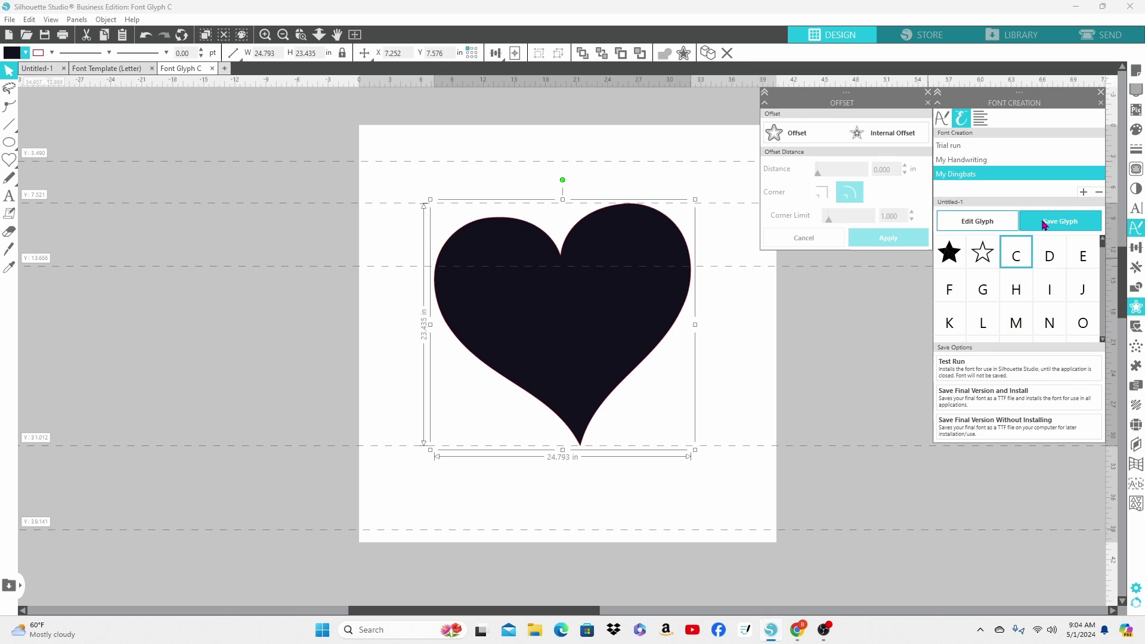
- Return to glyph C and copy its heart for reuse in the next glyph
{"action": "left_click", "coordinate": [1051, 261]}
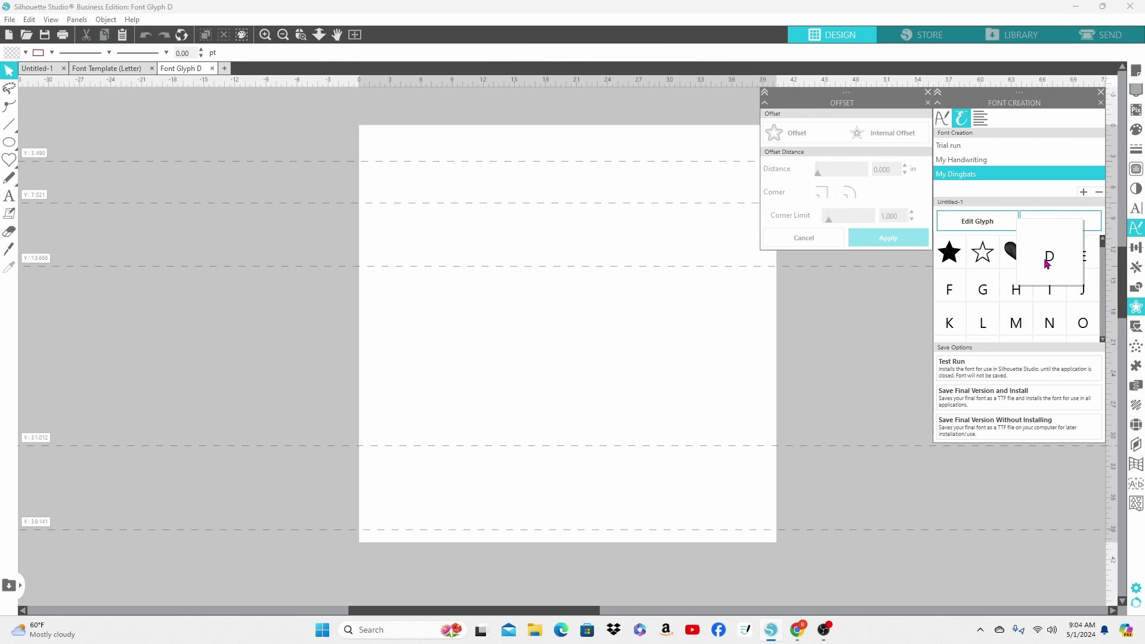
{"action": "left_click", "coordinate": [1014, 255]}
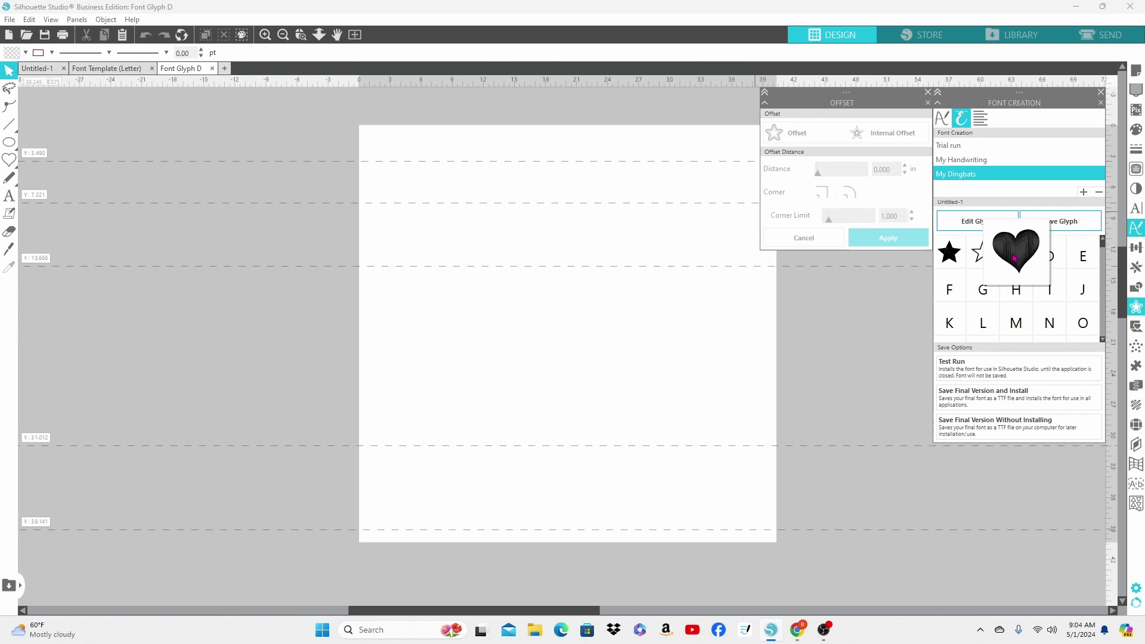
{"action": "right_click", "coordinate": [655, 293]}
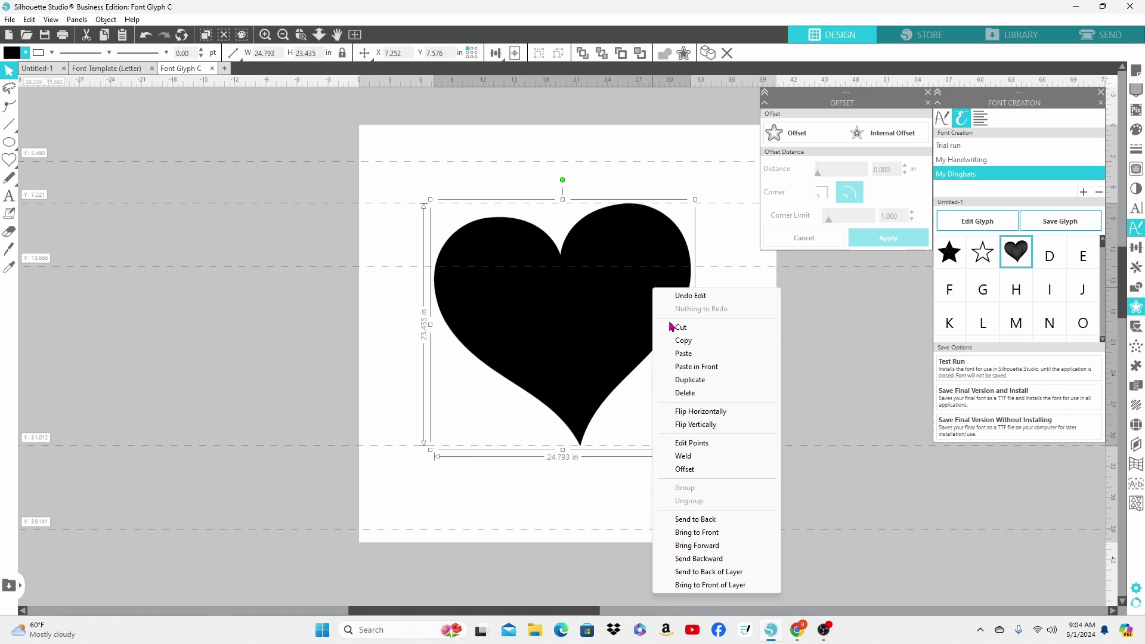
{"action": "left_click", "coordinate": [680, 341]}
{"action": "left_click", "coordinate": [1047, 263]}
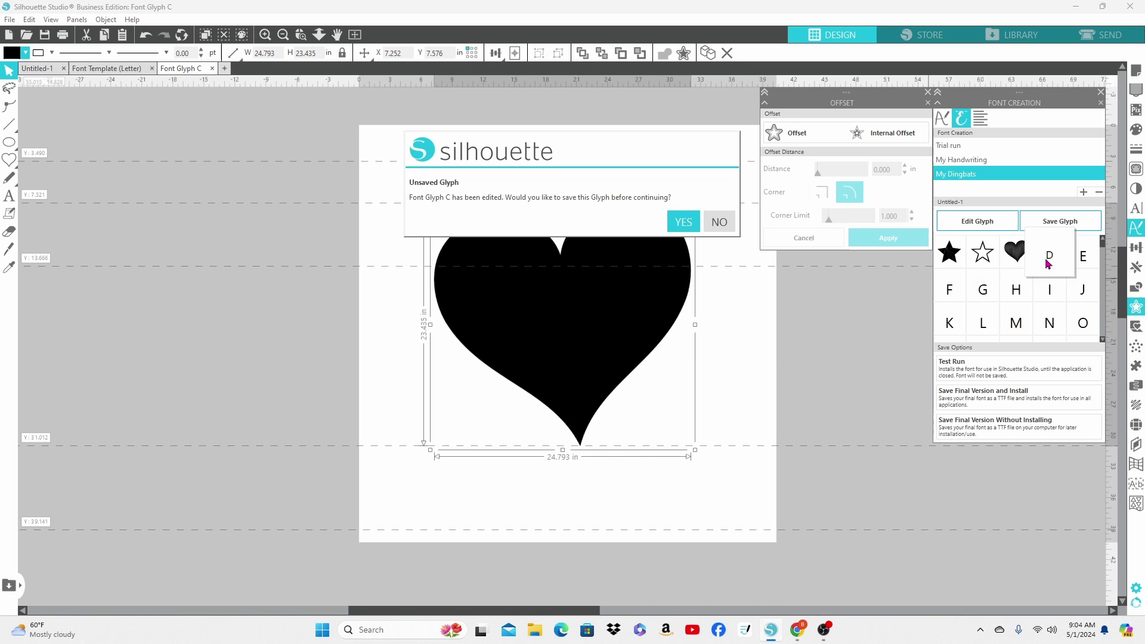
- Paste the heart into glyph D, add an internal offset, compound both hearts and save
{"action": "left_click", "coordinate": [720, 230]}
{"action": "right_click", "coordinate": [583, 302]}
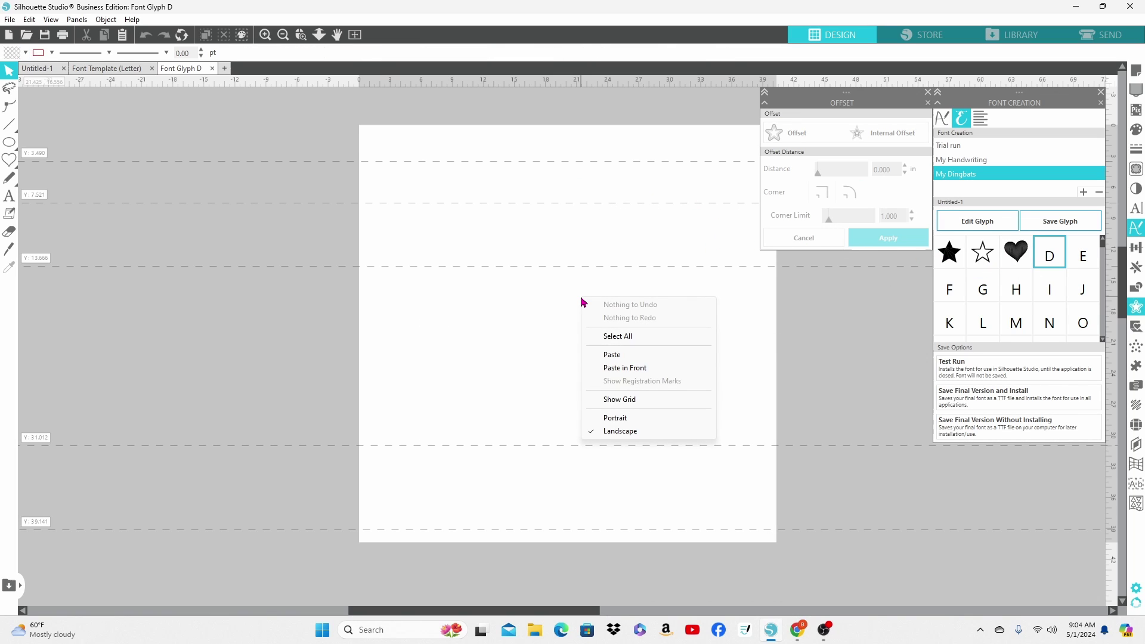
{"action": "left_click", "coordinate": [610, 355]}
{"action": "left_click", "coordinate": [857, 136]}
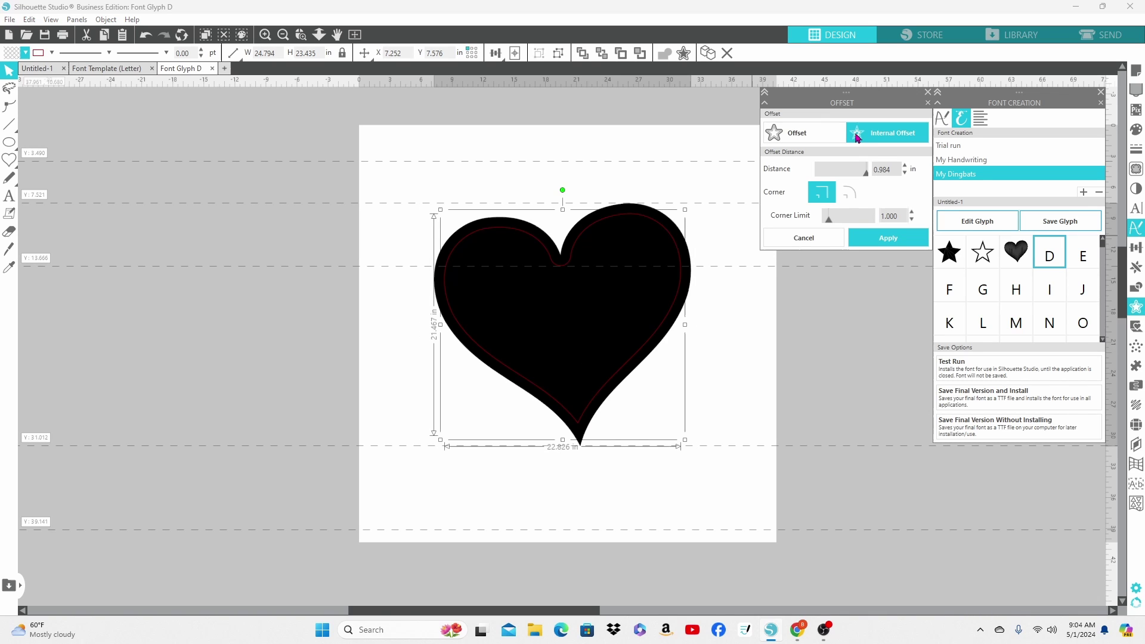
{"action": "left_click_drag", "start_coordinate": [697, 193], "coordinate": [644, 255]}
{"action": "right_click", "coordinate": [644, 255]}
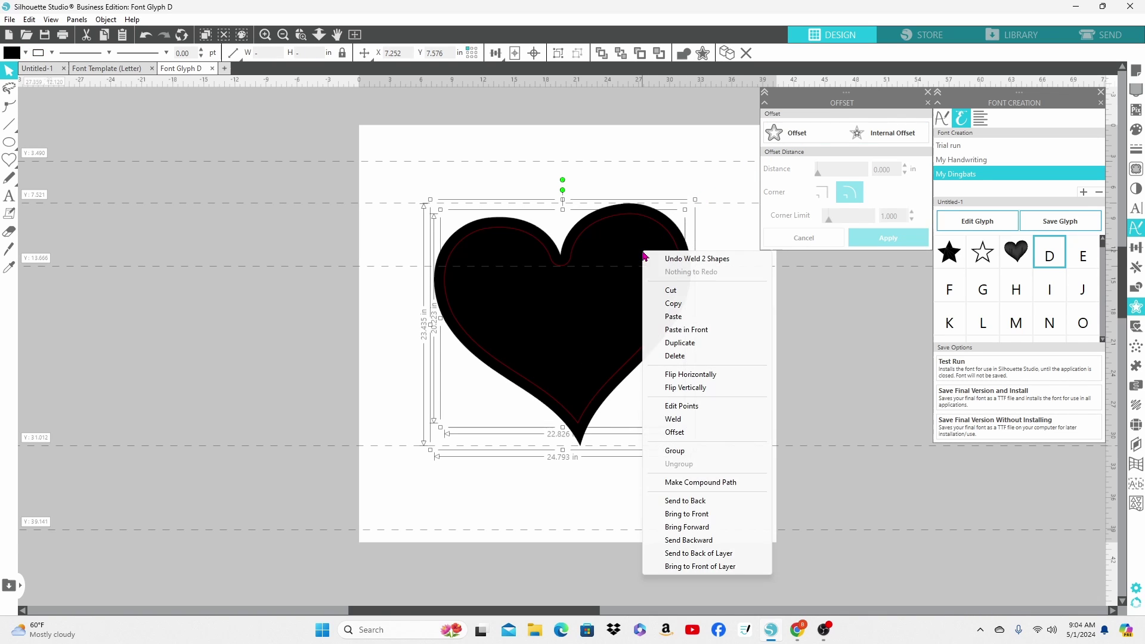
{"action": "left_click", "coordinate": [677, 484]}
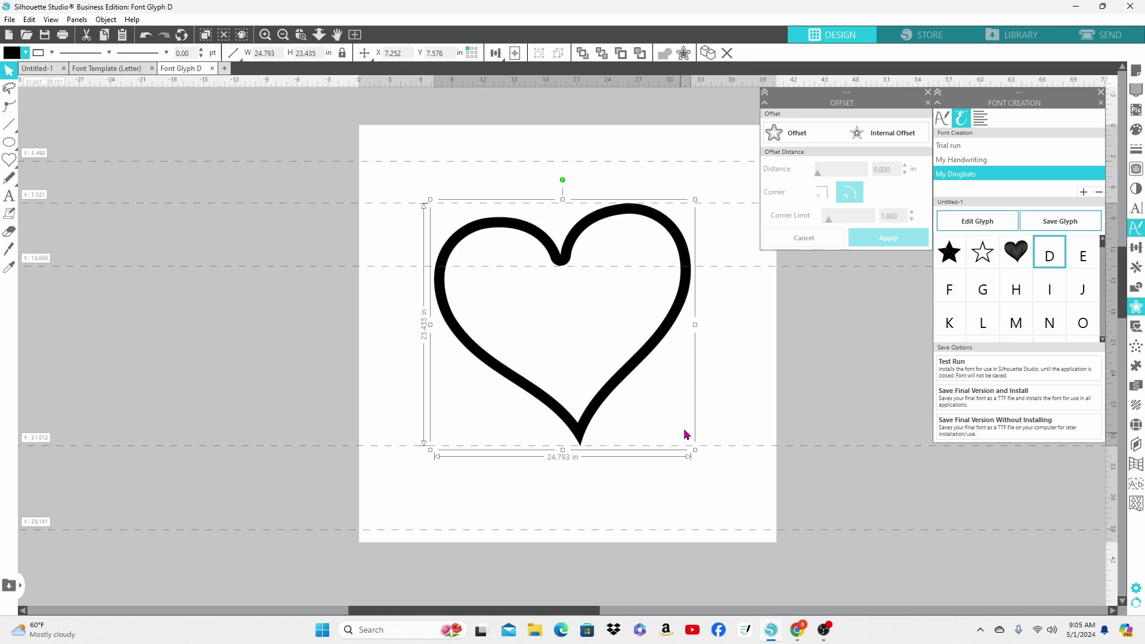
{"action": "left_click", "coordinate": [1046, 225]}
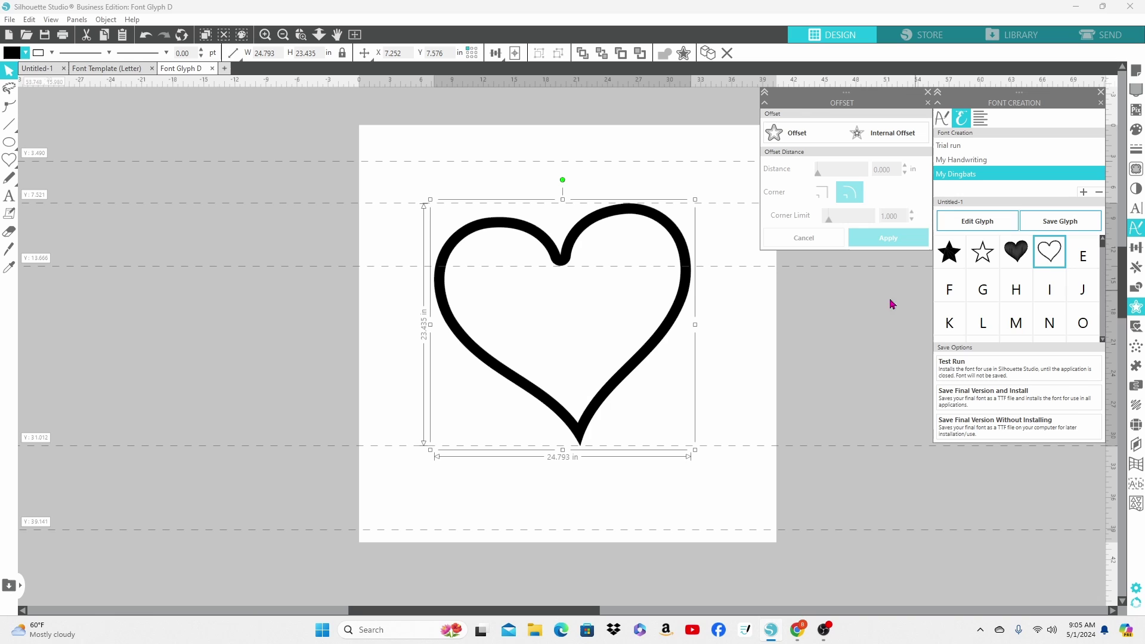
{"action": "mouse_move", "coordinate": [800, 636]}
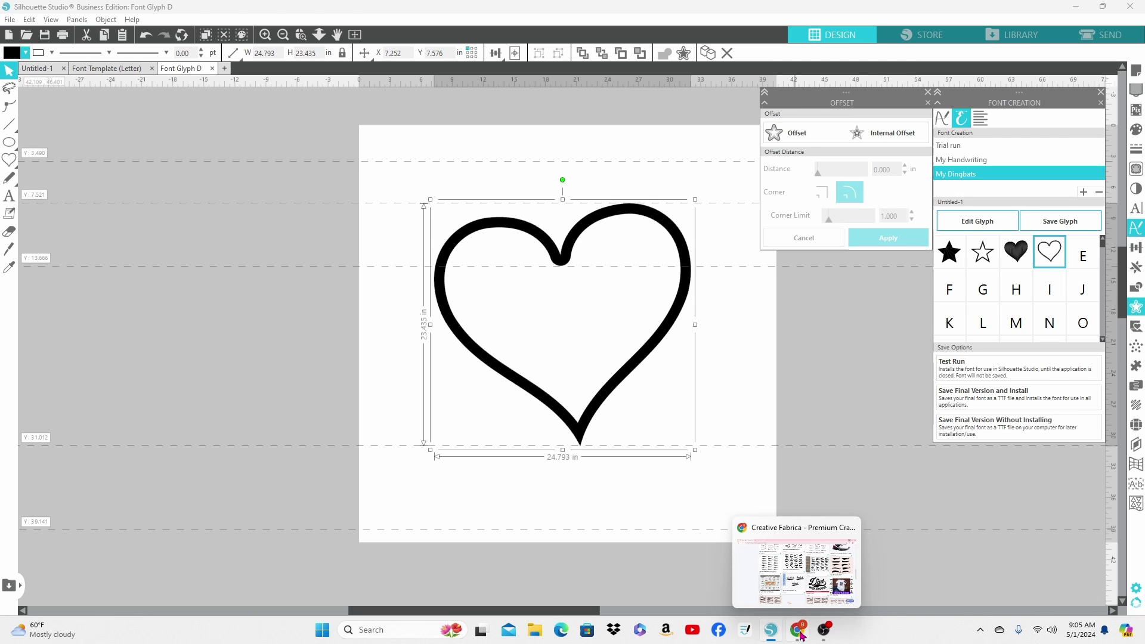
- Open the Swoosh & Swirl Svg Bundle page from Creative Fabrica in a new tab and download it
{"action": "left_click", "coordinate": [799, 636]}
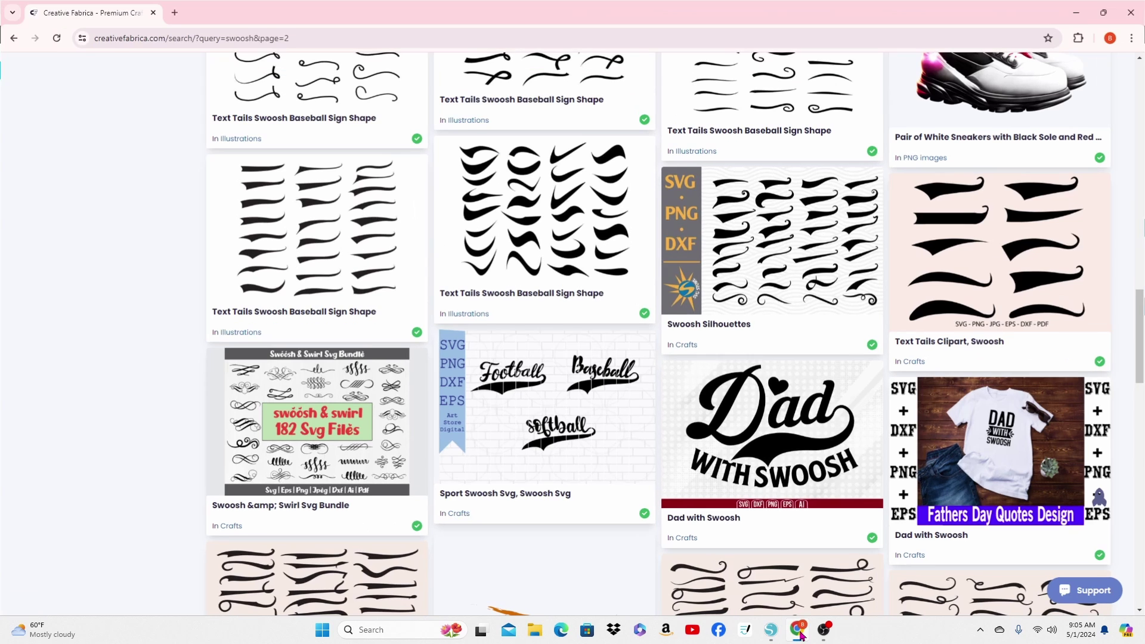
{"action": "right_click", "coordinate": [322, 392]}
{"action": "left_click", "coordinate": [370, 130]}
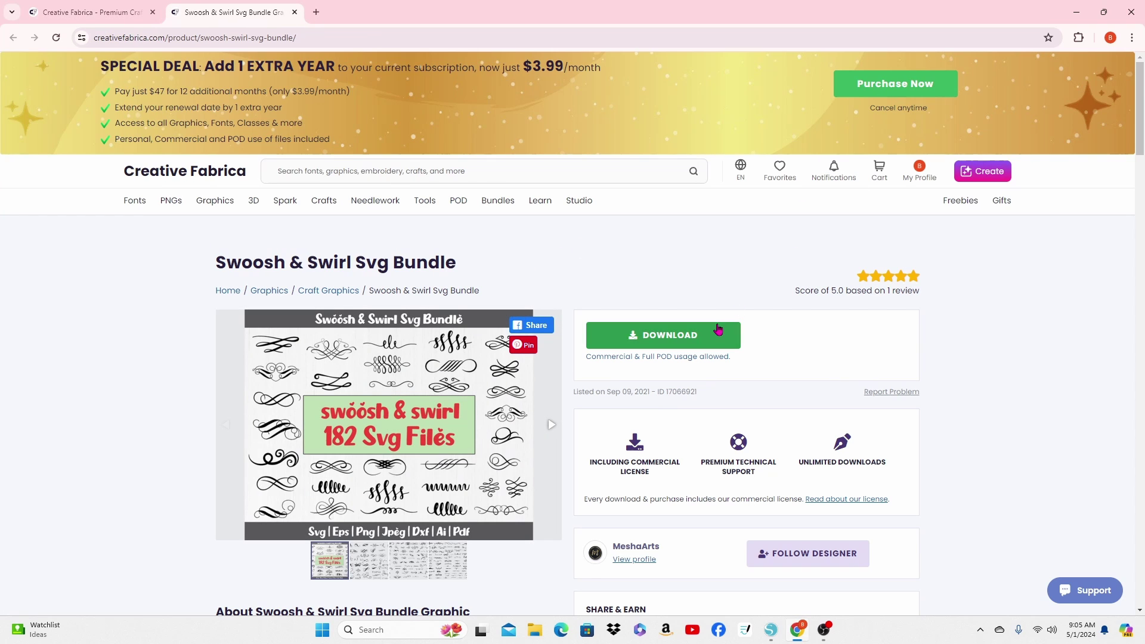
{"action": "left_click", "coordinate": [717, 337]}
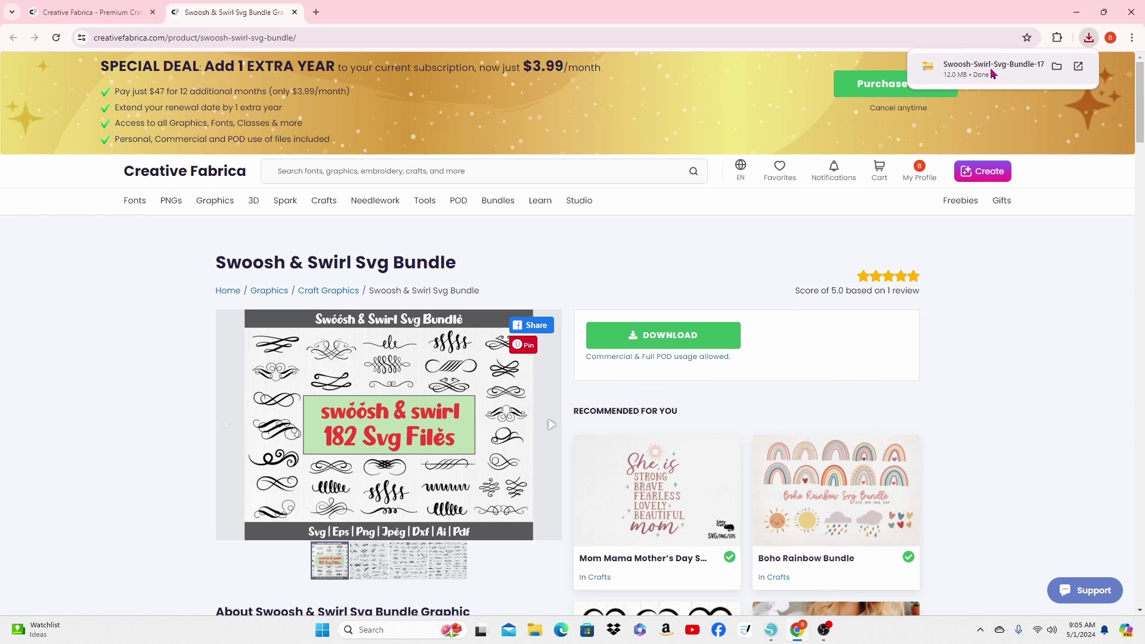
- Extract the downloaded bundle zip into Downloads, then select blank glyph E in Silhouette
{"action": "left_click", "coordinate": [954, 69]}
{"action": "left_click", "coordinate": [667, 101]}
{"action": "left_click", "coordinate": [680, 429]}
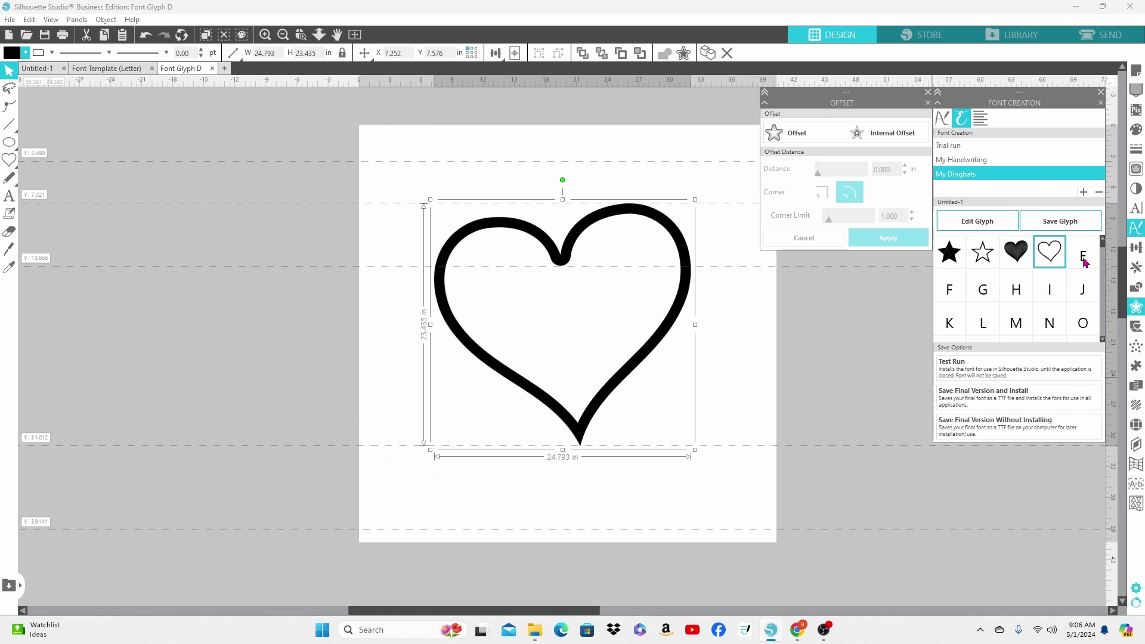
{"action": "left_click", "coordinate": [1091, 253]}
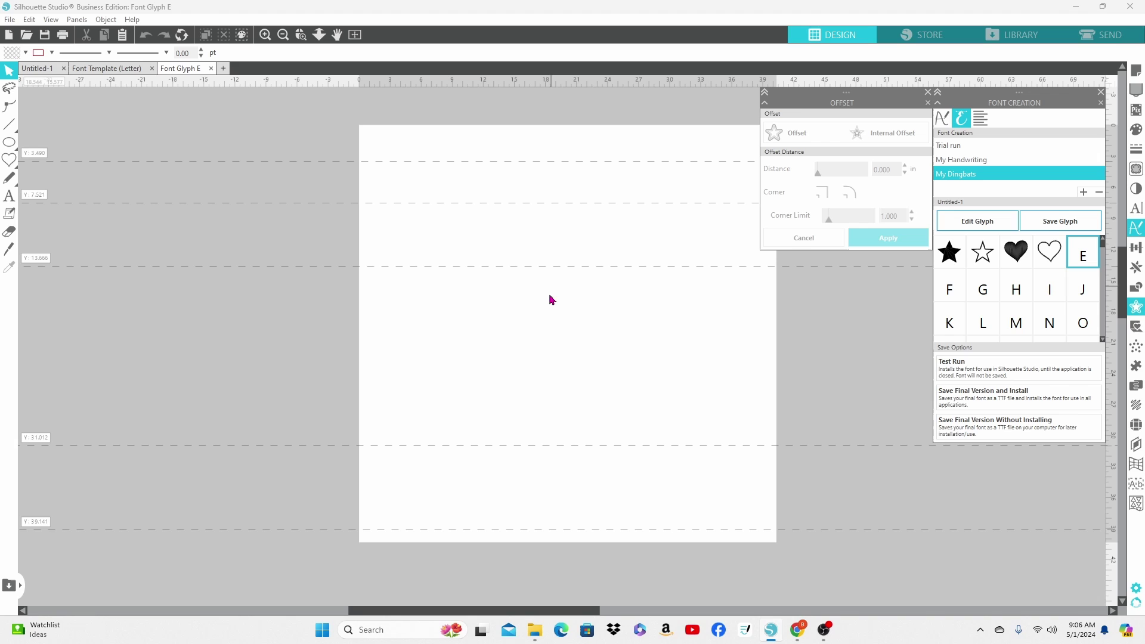
- Merge a swirl file into glyph E, scale it to fill the guides and save it
{"action": "left_click", "coordinate": [10, 19]}
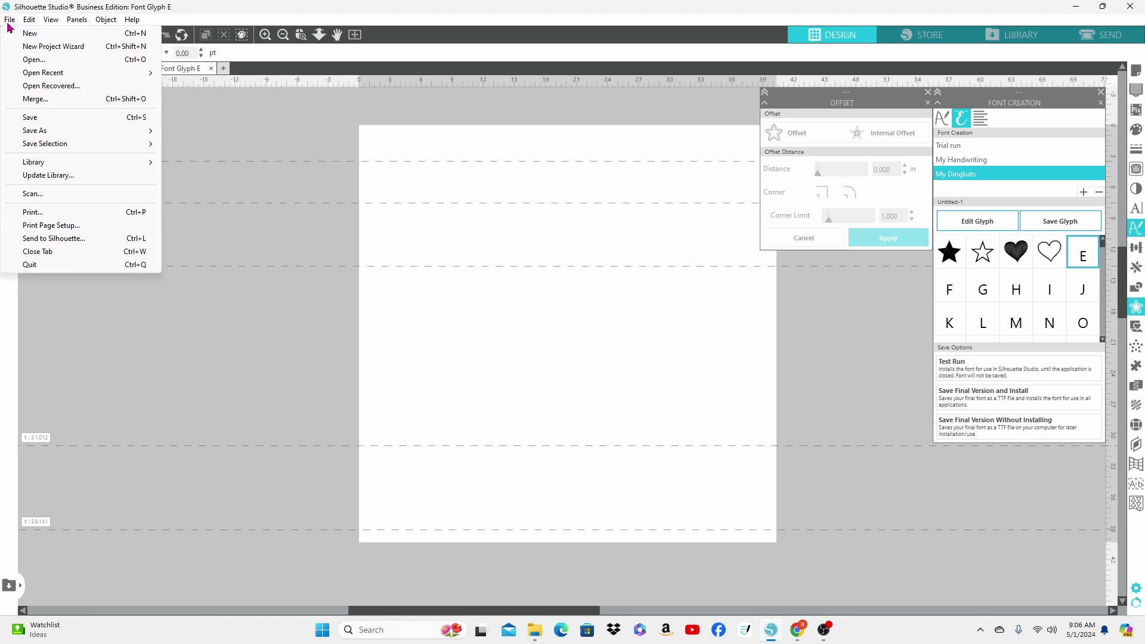
{"action": "left_click", "coordinate": [33, 98]}
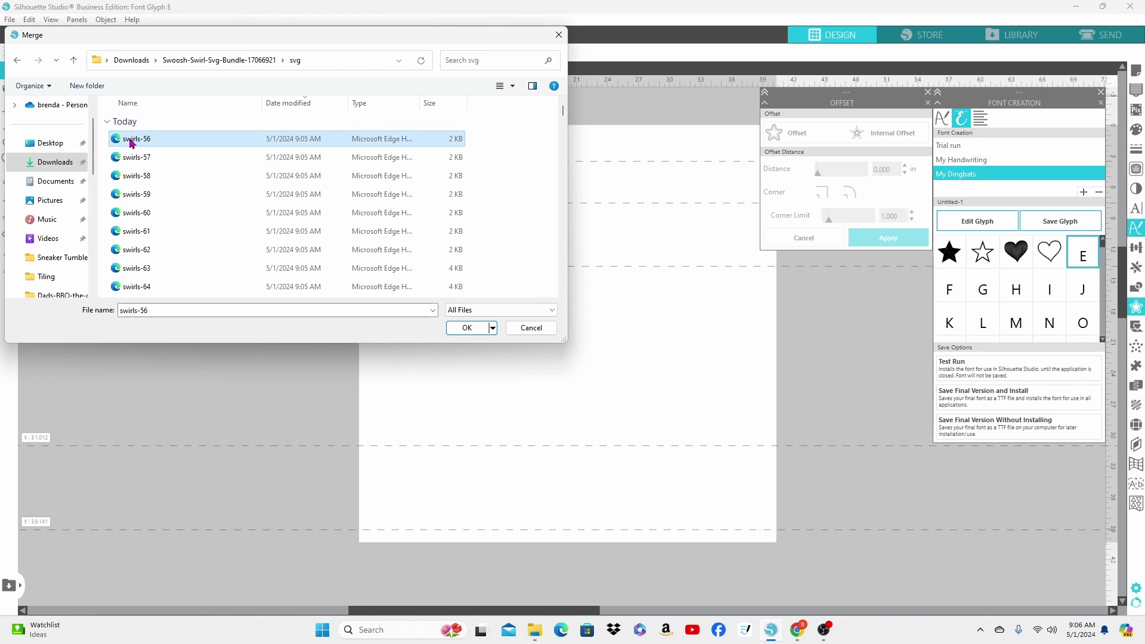
{"action": "double_click", "coordinate": [127, 140]}
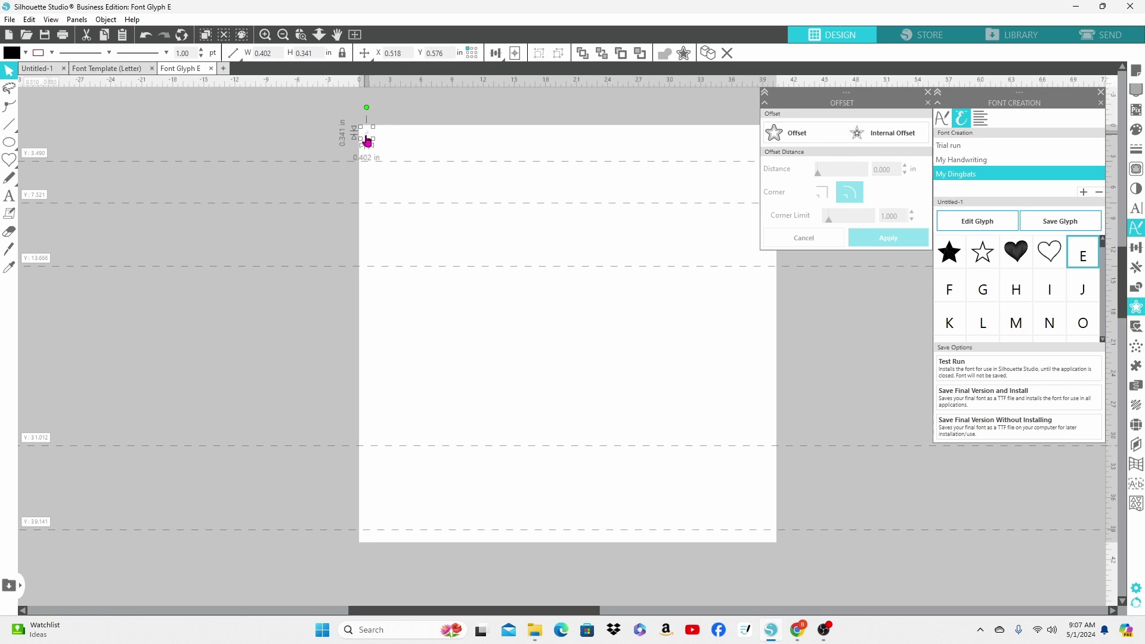
{"action": "left_click_drag", "start_coordinate": [374, 144], "coordinate": [591, 389]}
{"action": "left_click_drag", "start_coordinate": [575, 322], "coordinate": [604, 397]}
{"action": "left_click_drag", "start_coordinate": [650, 229], "coordinate": [701, 257]}
{"action": "left_click", "coordinate": [1034, 225]}
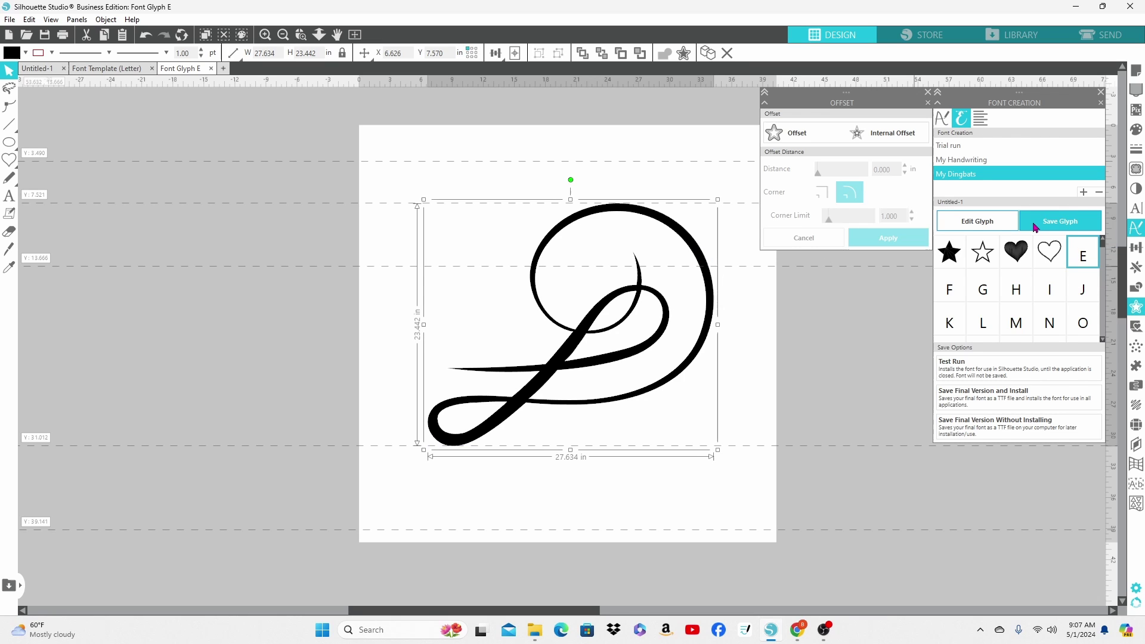
- Paste a swirl into glyph F, enlarge and position it, and save it as F
{"action": "left_click", "coordinate": [949, 289]}
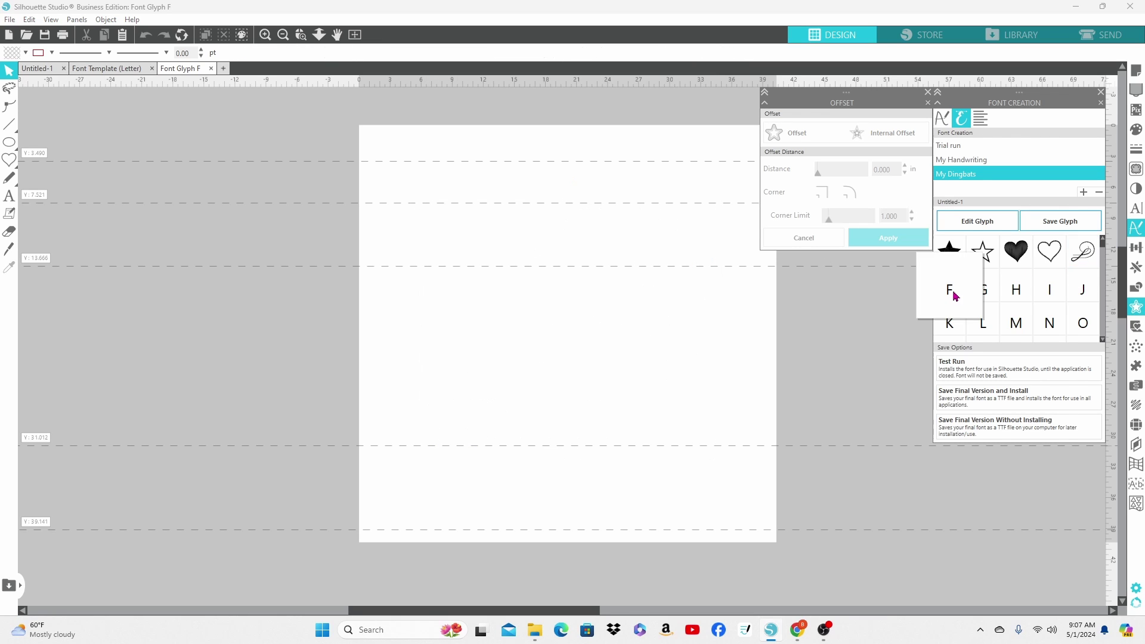
{"action": "left_click", "coordinate": [9, 19]}
{"action": "left_click", "coordinate": [126, 165]}
{"action": "key", "text": "ctrl+v"}
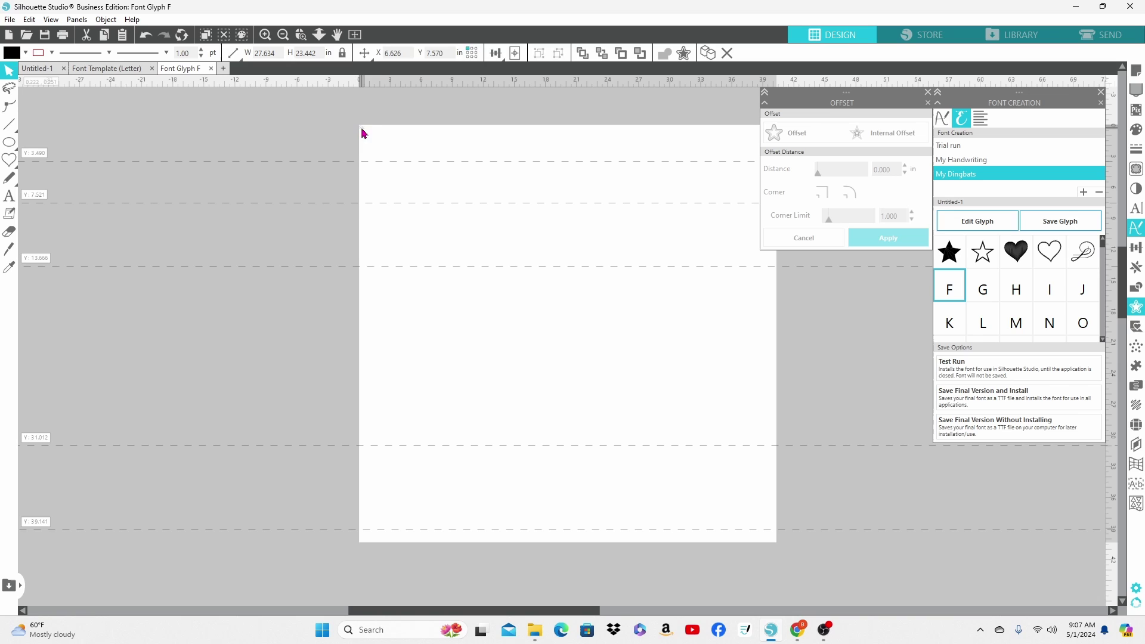
{"action": "left_click_drag", "start_coordinate": [447, 385], "coordinate": [370, 467]}
{"action": "left_click_drag", "start_coordinate": [635, 257], "coordinate": [713, 220]}
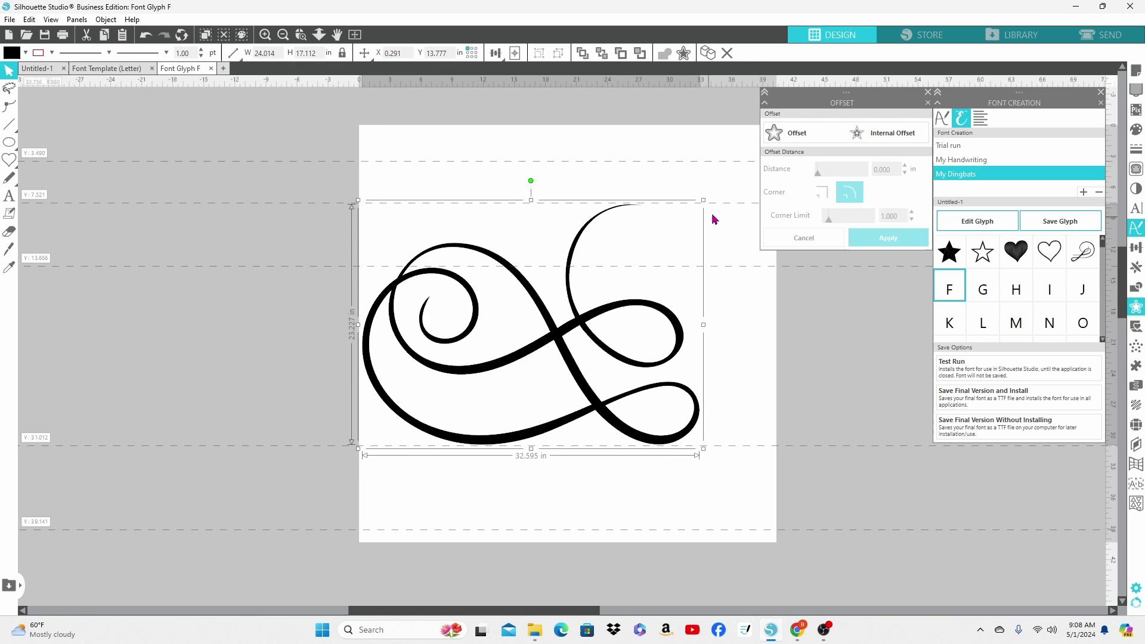
{"action": "left_click_drag", "start_coordinate": [571, 338], "coordinate": [606, 338]}
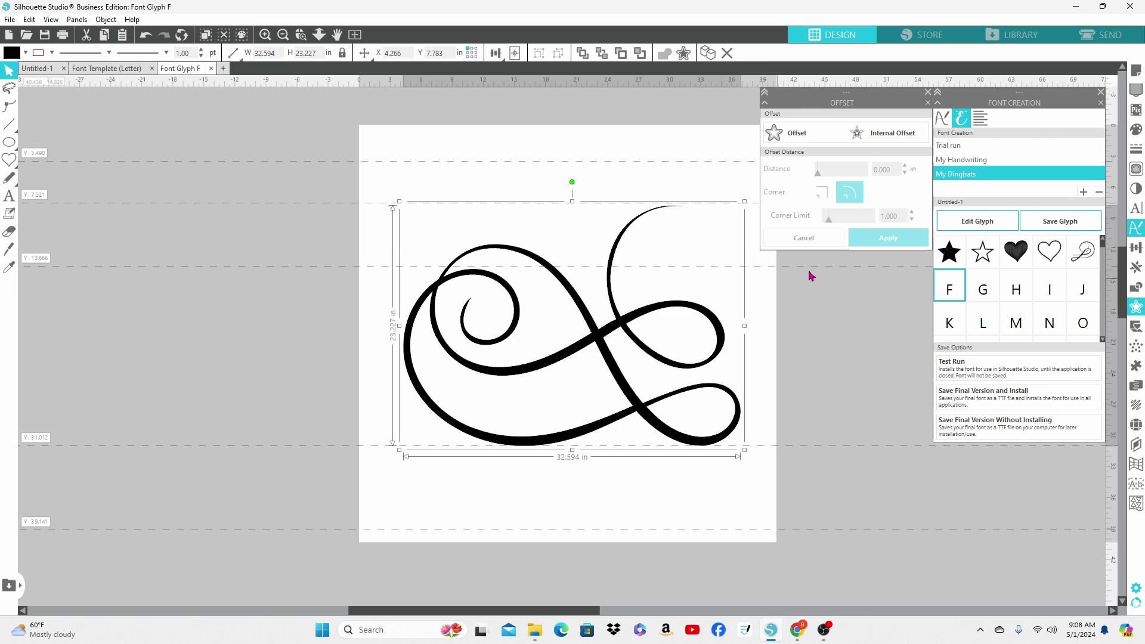
{"action": "left_click", "coordinate": [1080, 230]}
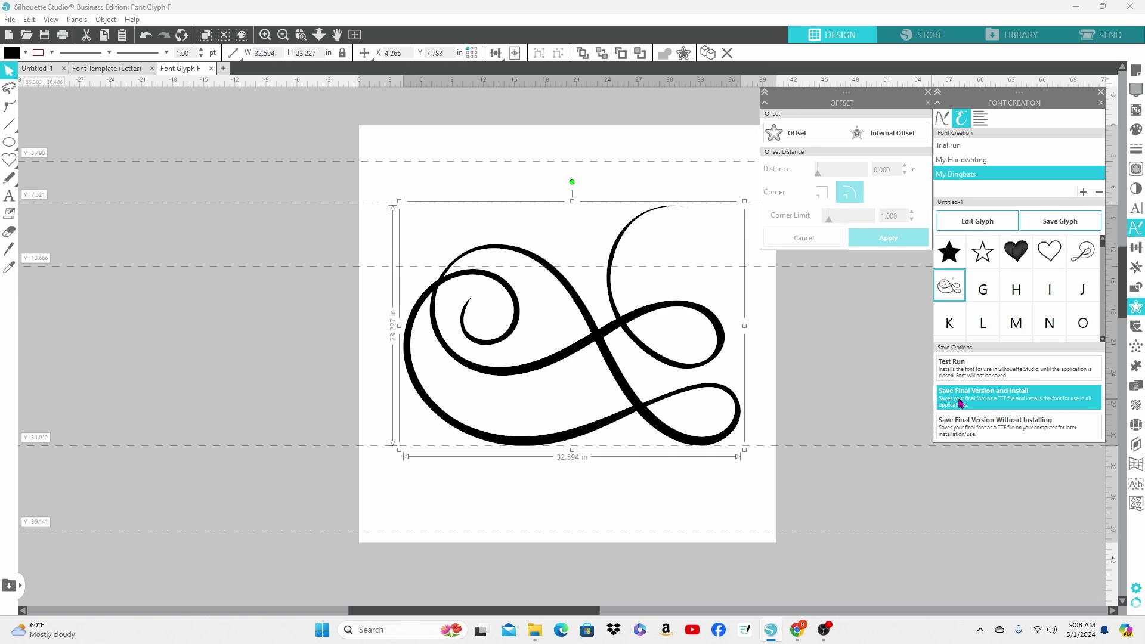
- Save the final My Dingbats font to Downloads, install it and acknowledge the export message
{"action": "left_click", "coordinate": [1012, 401]}
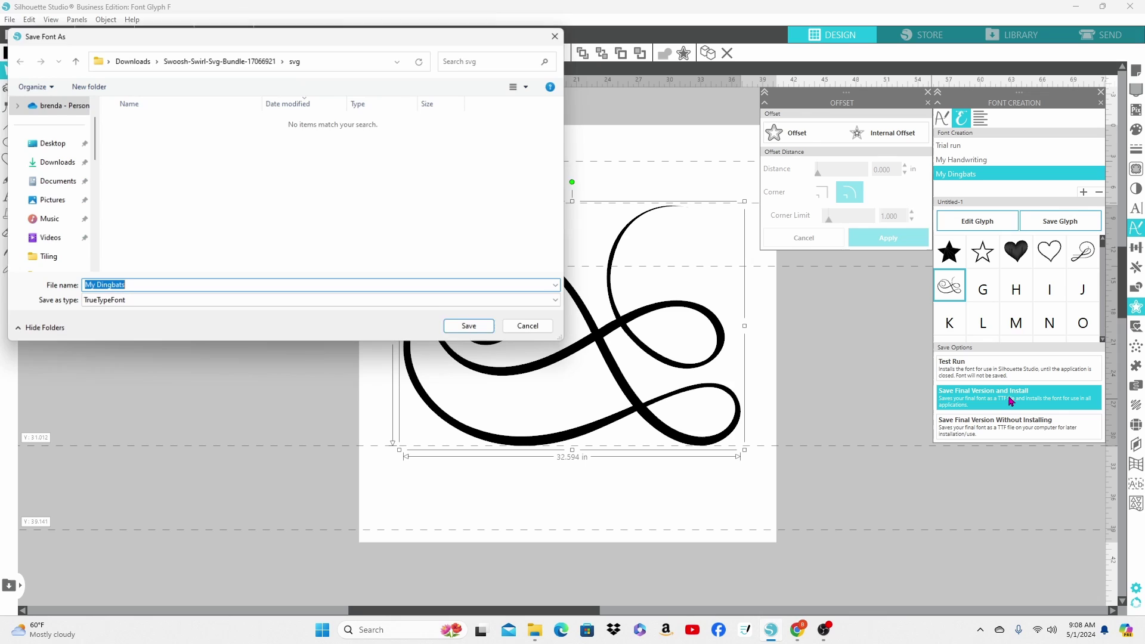
{"action": "left_click", "coordinate": [67, 167]}
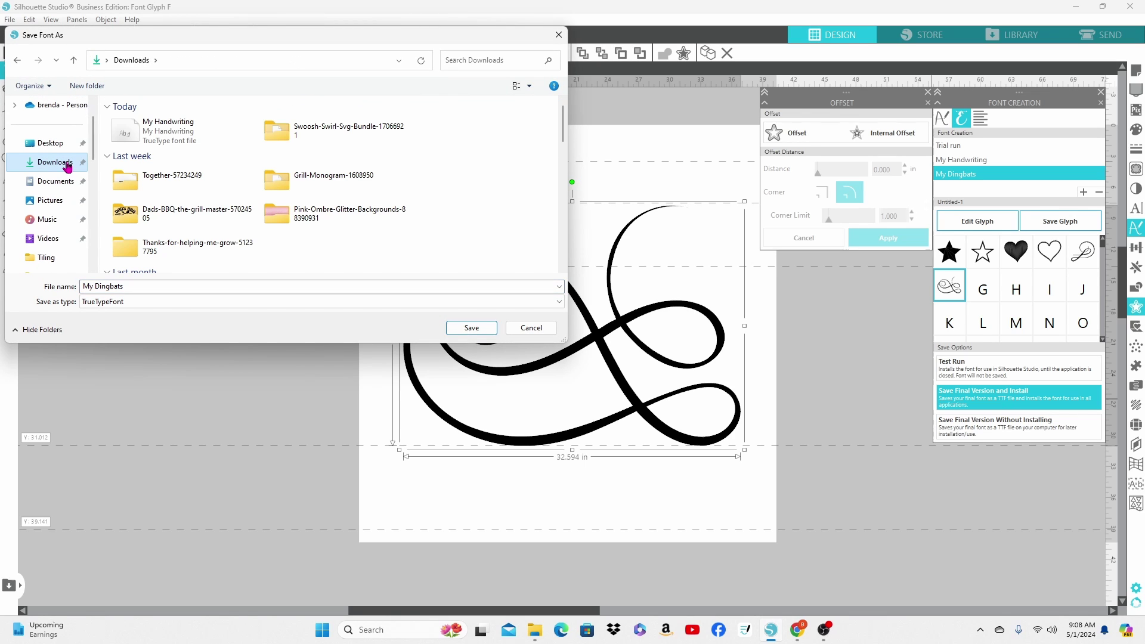
{"action": "left_click", "coordinate": [489, 330]}
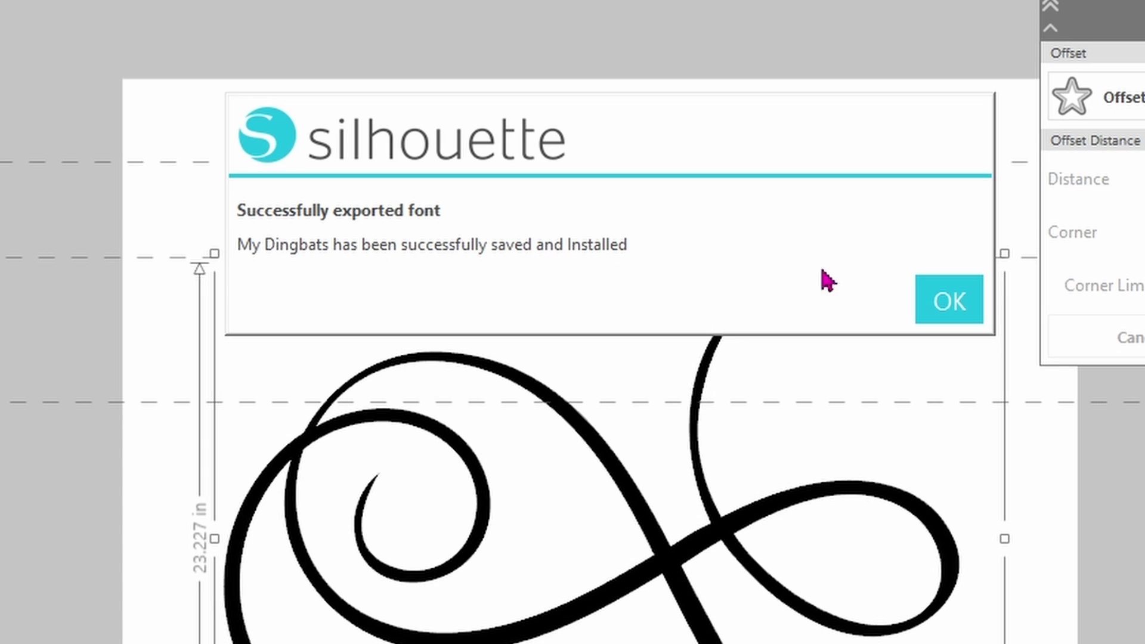
{"action": "left_click", "coordinate": [940, 302]}
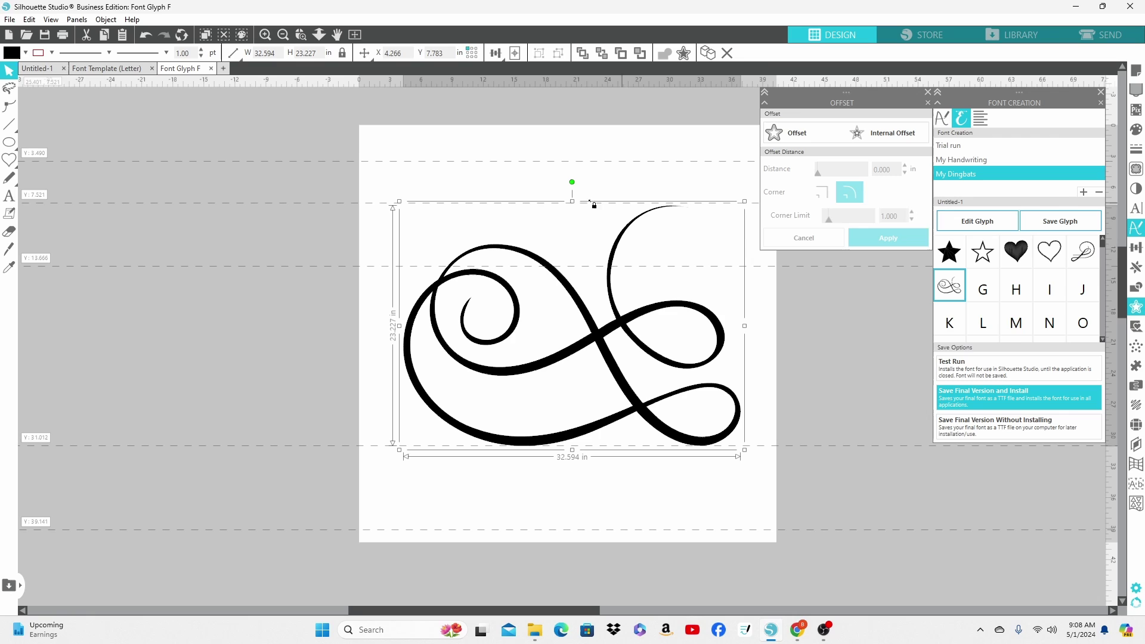
- In Untitled-1, start a new text box set to the My Dingbats font
{"action": "left_click", "coordinate": [38, 69]}
{"action": "key", "text": "t"}
{"action": "left_click", "coordinate": [487, 306]}
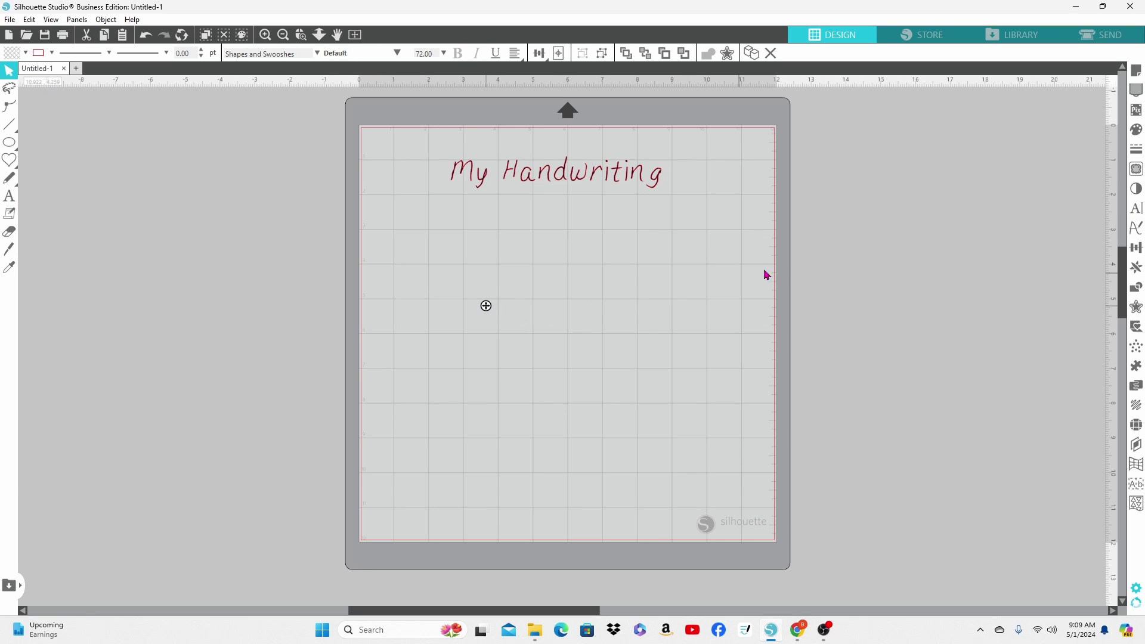
{"action": "left_click", "coordinate": [1135, 215]}
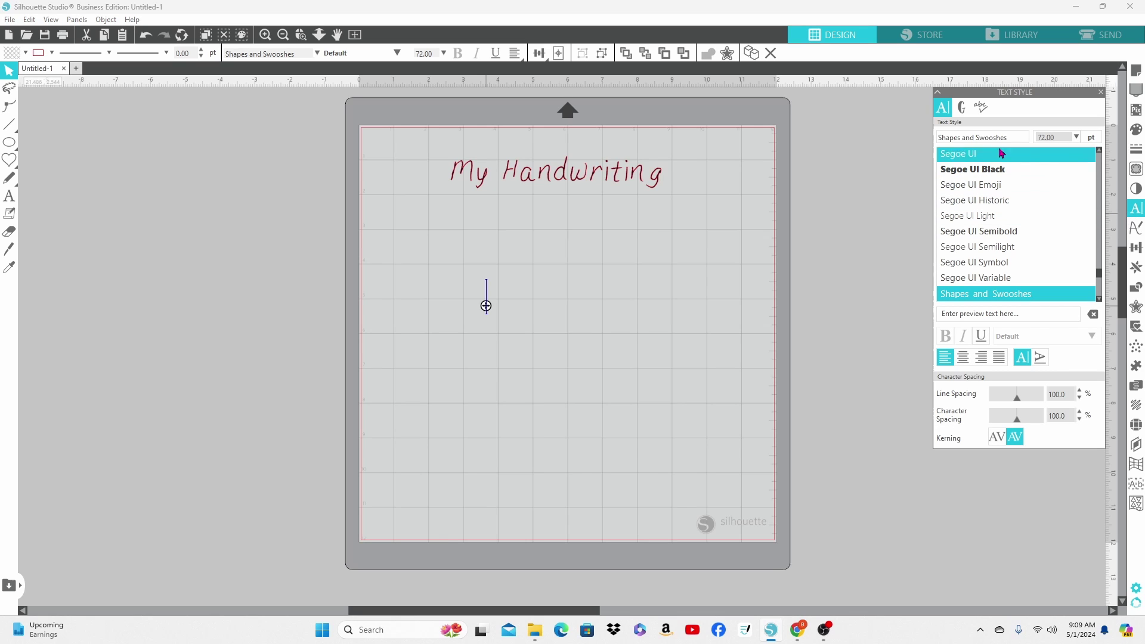
{"action": "left_click_drag", "start_coordinate": [1012, 138], "coordinate": [907, 158]}
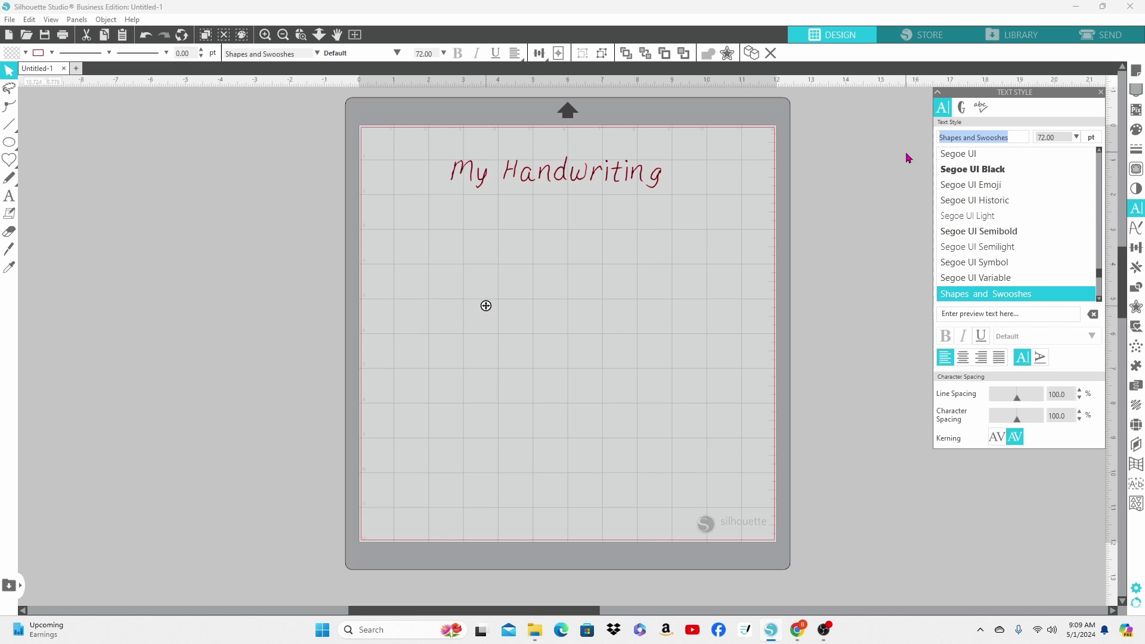
{"action": "type", "text": "my Dingbats"}
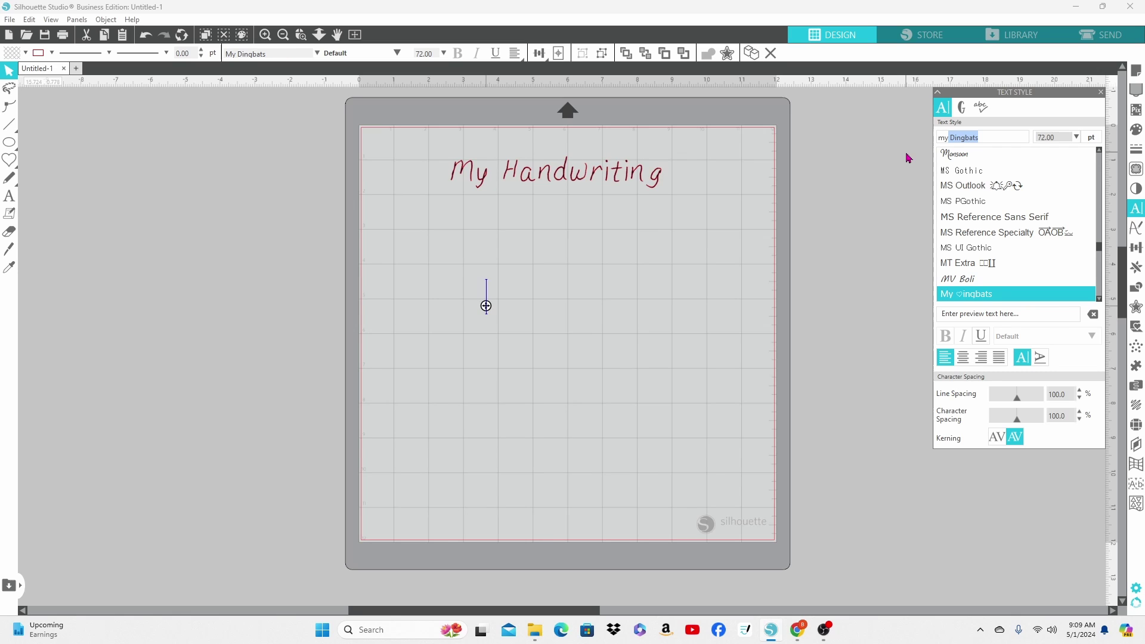
{"action": "key", "text": "Return"}
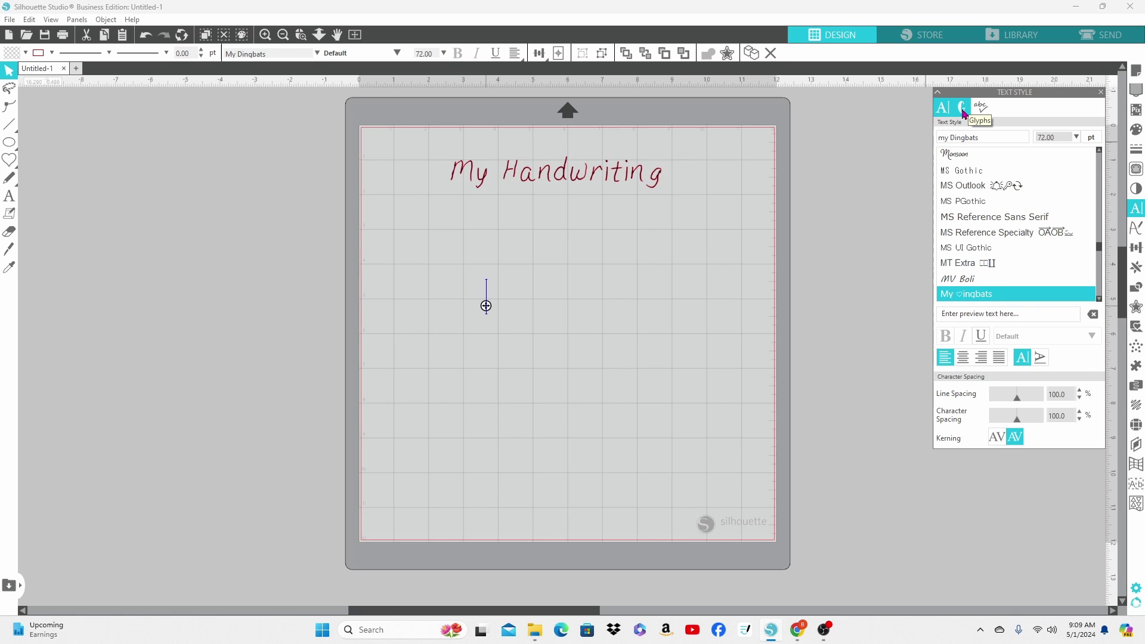
- Insert the filled star, outline star, filled heart, outline heart and two swirl glyphs
{"action": "left_click", "coordinate": [962, 108]}
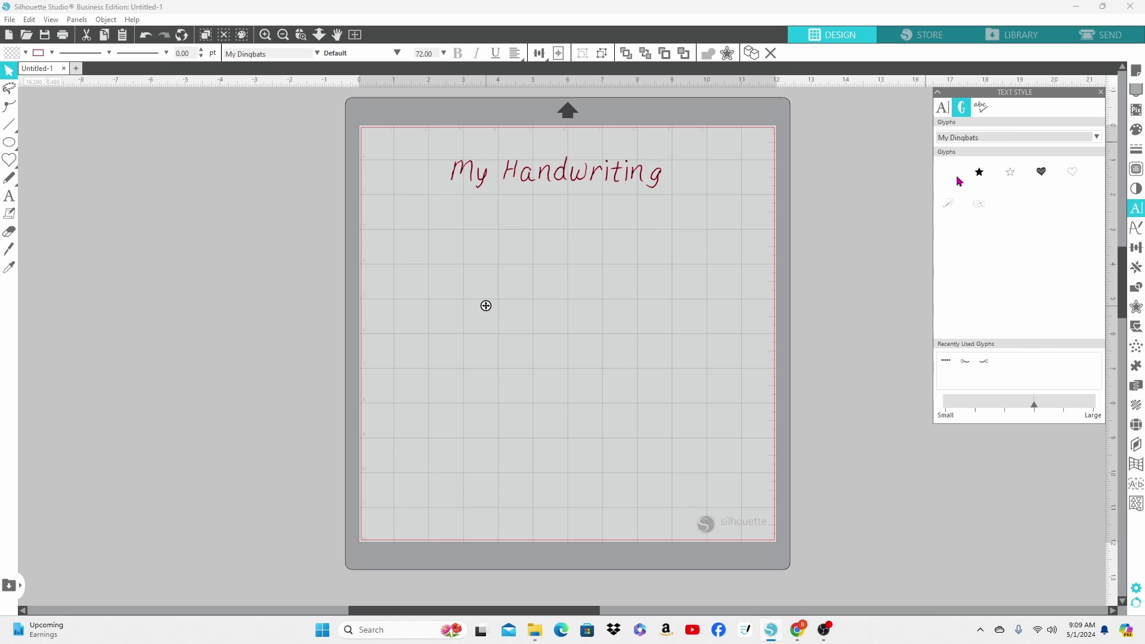
{"action": "left_click", "coordinate": [980, 177]}
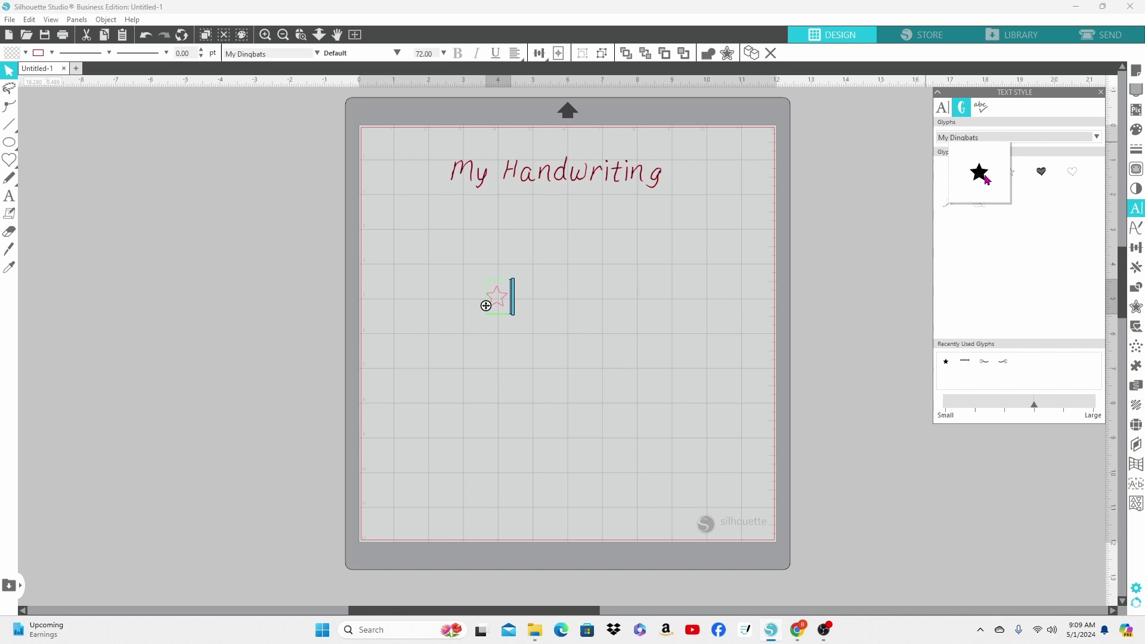
{"action": "left_click", "coordinate": [1008, 176]}
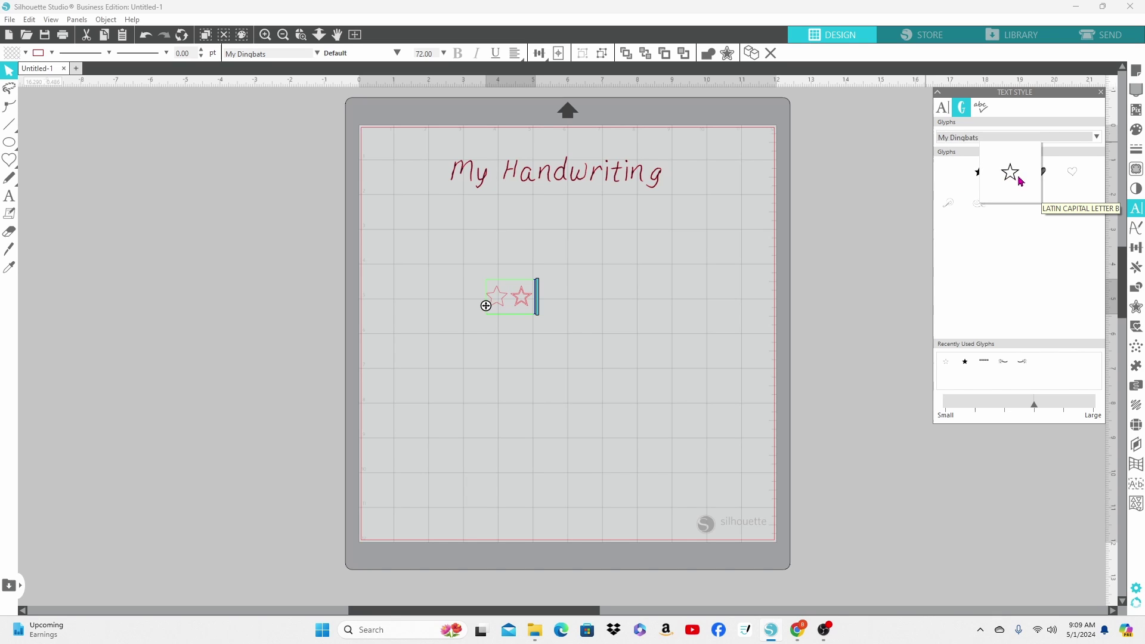
{"action": "left_click", "coordinate": [1040, 177]}
{"action": "left_click", "coordinate": [1072, 179]}
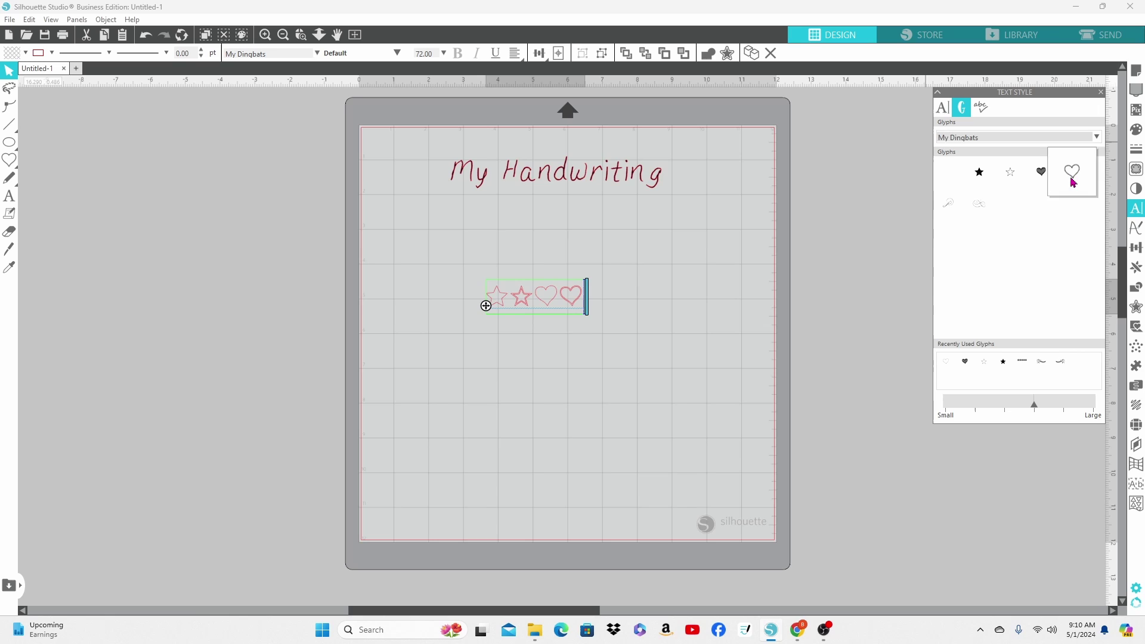
{"action": "left_click", "coordinate": [952, 208]}
{"action": "left_click", "coordinate": [981, 213]}
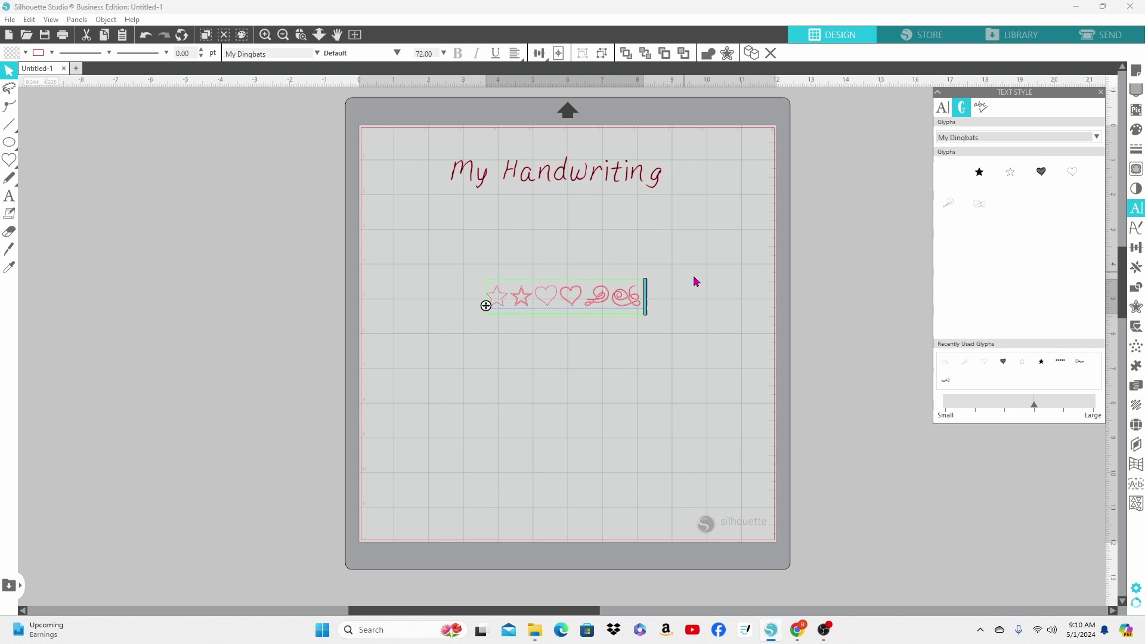
{"action": "left_click", "coordinate": [630, 301]}
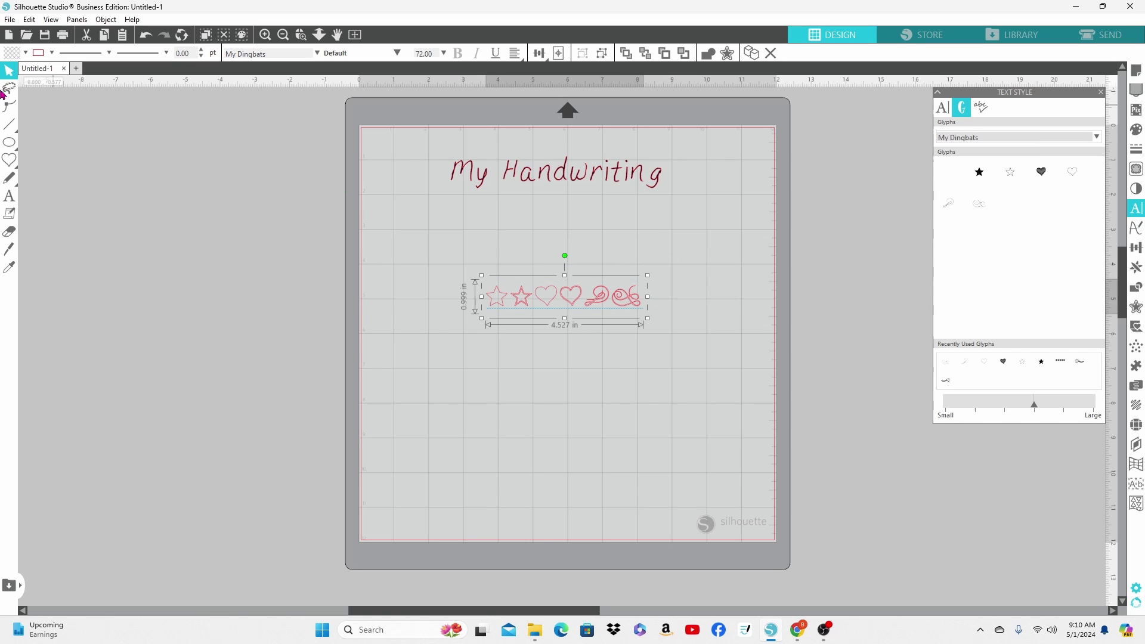
- Fill the glyph row black, enlarge it to about 6 inches wide and move it higher
{"action": "left_click", "coordinate": [26, 53]}
{"action": "left_click", "coordinate": [15, 67]}
{"action": "left_click_drag", "start_coordinate": [482, 318], "coordinate": [428, 330]}
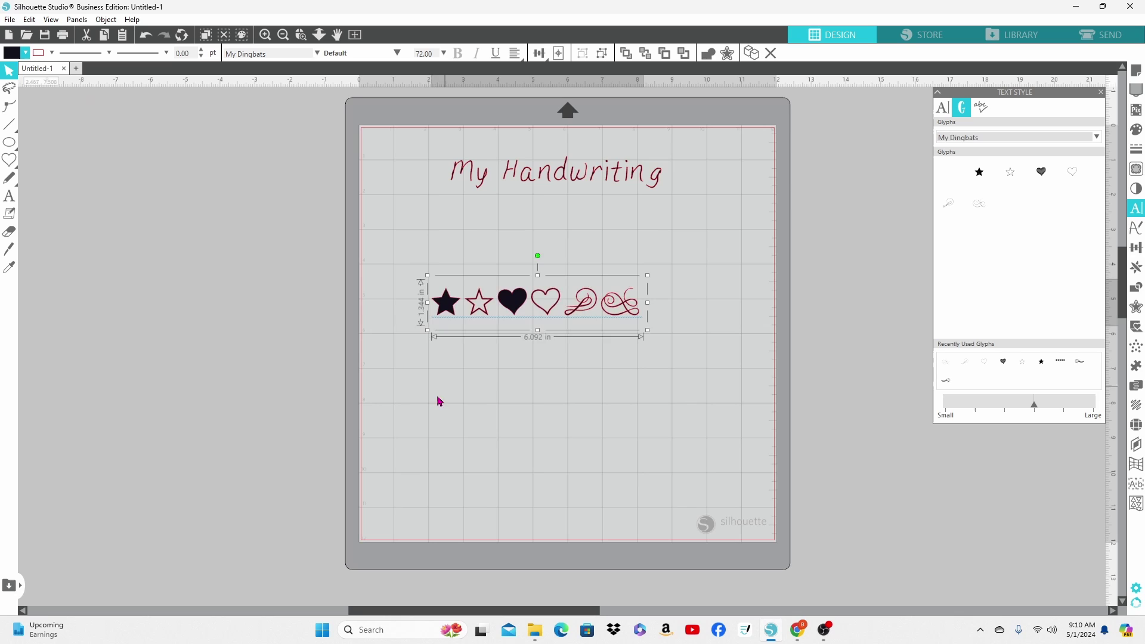
{"action": "left_click_drag", "start_coordinate": [439, 401], "coordinate": [469, 401]}
{"action": "left_click_drag", "start_coordinate": [647, 276], "coordinate": [761, 225]}
{"action": "left_click", "coordinate": [661, 382]}
{"action": "left_click_drag", "start_coordinate": [662, 311], "coordinate": [653, 265]}
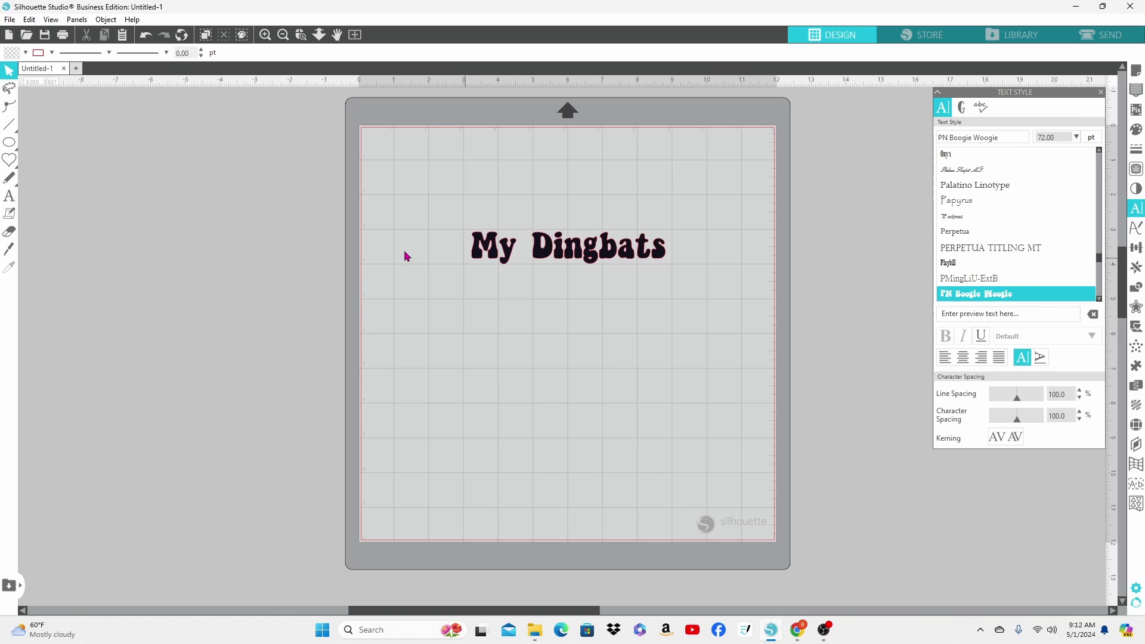
- Add a black-filled heart glyph beside the My Dingbats heading and duplicate it
{"action": "left_click", "coordinate": [501, 297]}
{"action": "left_click", "coordinate": [1072, 172]}
{"action": "left_click", "coordinate": [12, 52]}
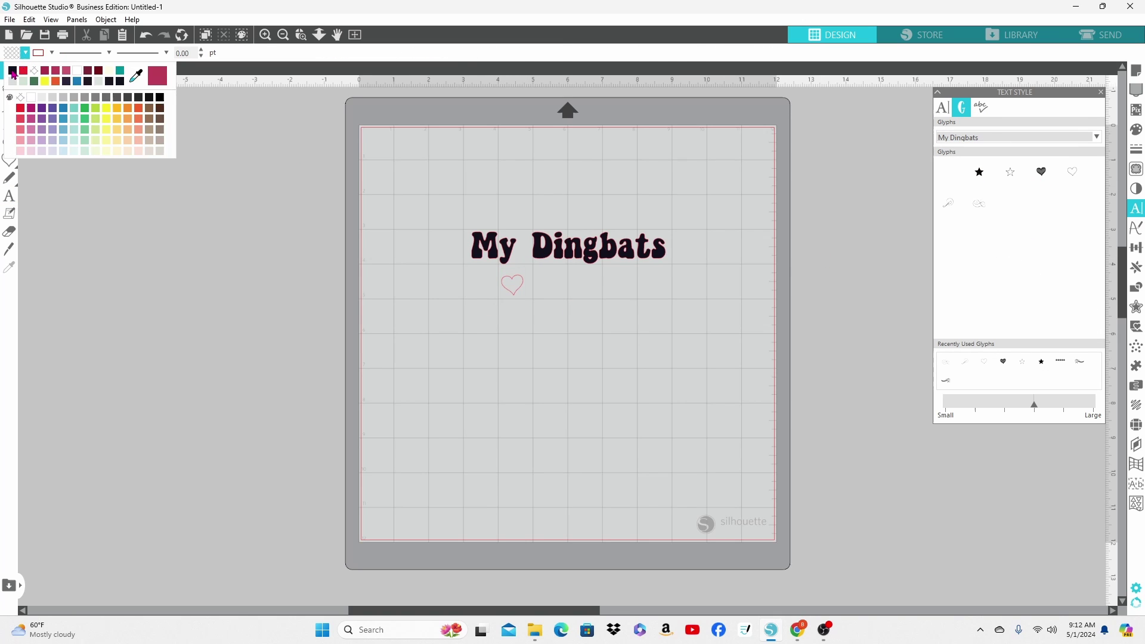
{"action": "left_click", "coordinate": [18, 84]}
{"action": "left_click_drag", "start_coordinate": [513, 287], "coordinate": [685, 246]}
{"action": "key", "text": "ctrl+d"}
{"action": "right_click", "coordinate": [691, 256]}
{"action": "key", "text": "Escape"}
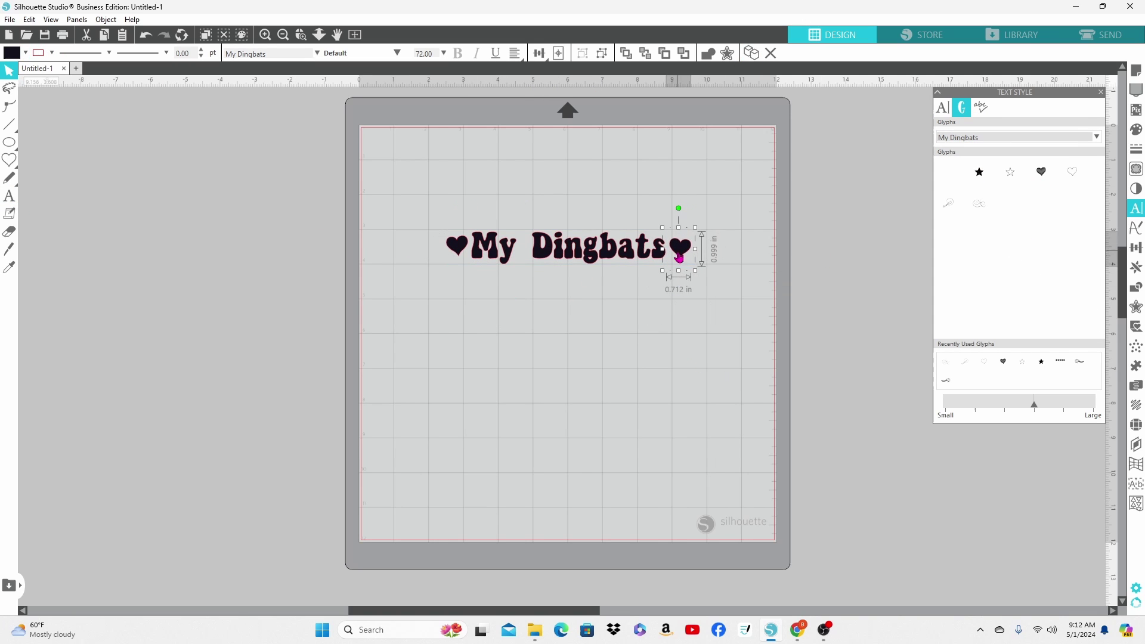
- Insert a swirl glyph under the heading and stretch it much wider
{"action": "left_click", "coordinate": [978, 203]}
{"action": "left_click", "coordinate": [568, 310]}
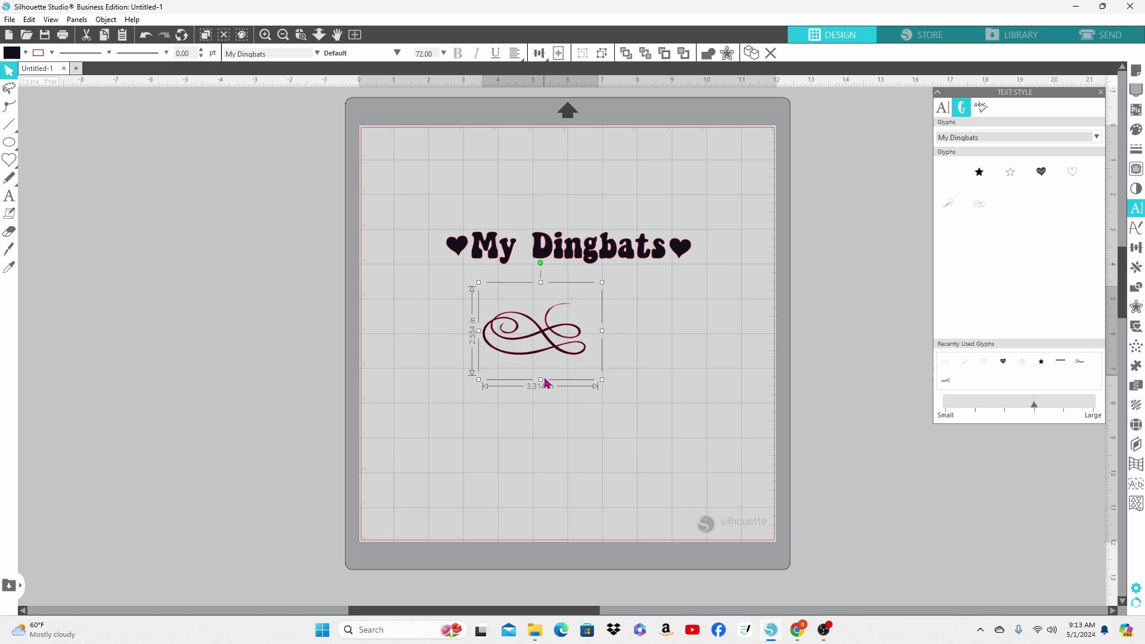
{"action": "left_click_drag", "start_coordinate": [544, 378], "coordinate": [511, 347]}
{"action": "left_click_drag", "start_coordinate": [567, 299], "coordinate": [705, 317]}
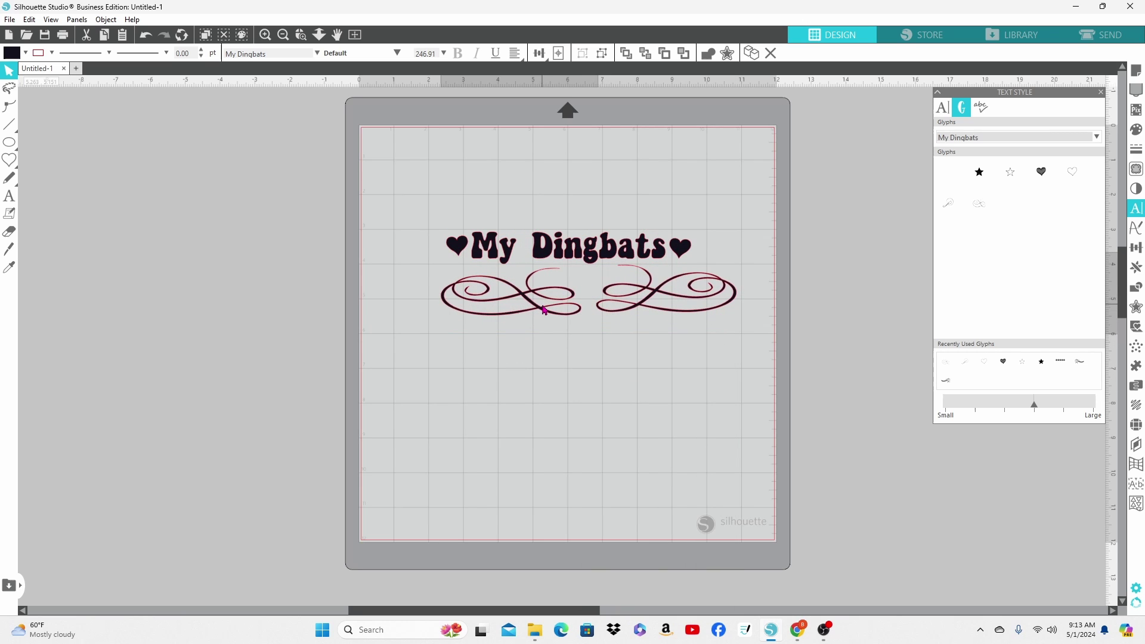